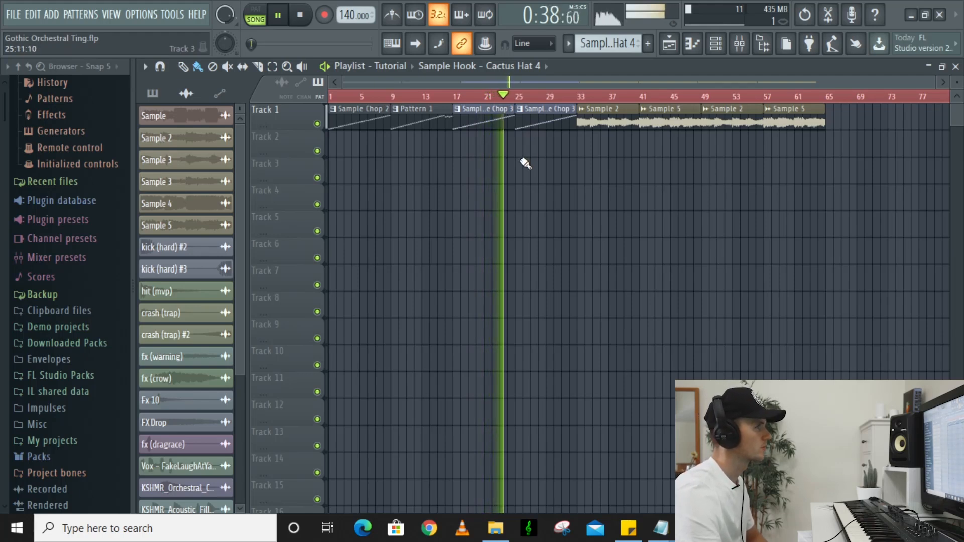
Step: Play the arrangement from bar 33 to listen to the Sample 2 and Sample 5 section
key(space)
click(578, 96)
key(space)
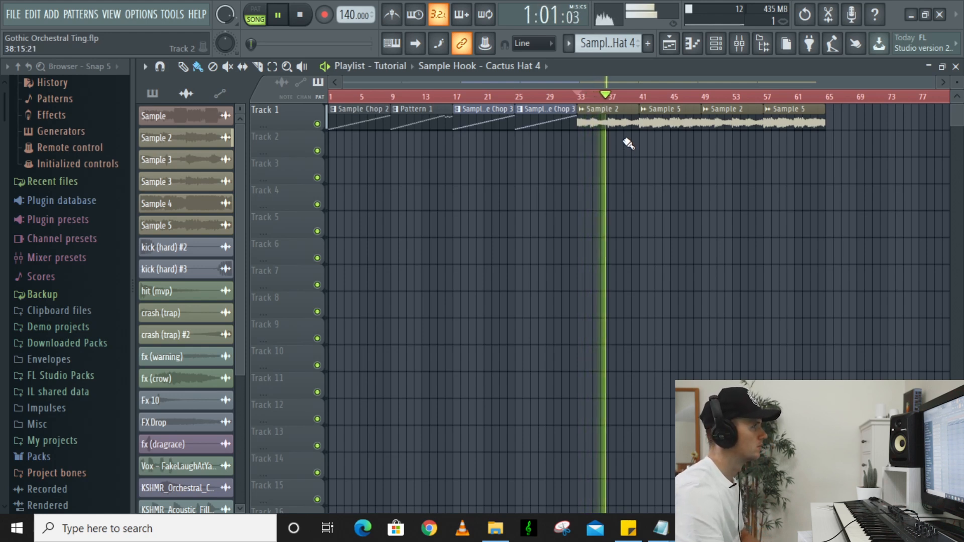
key(p)
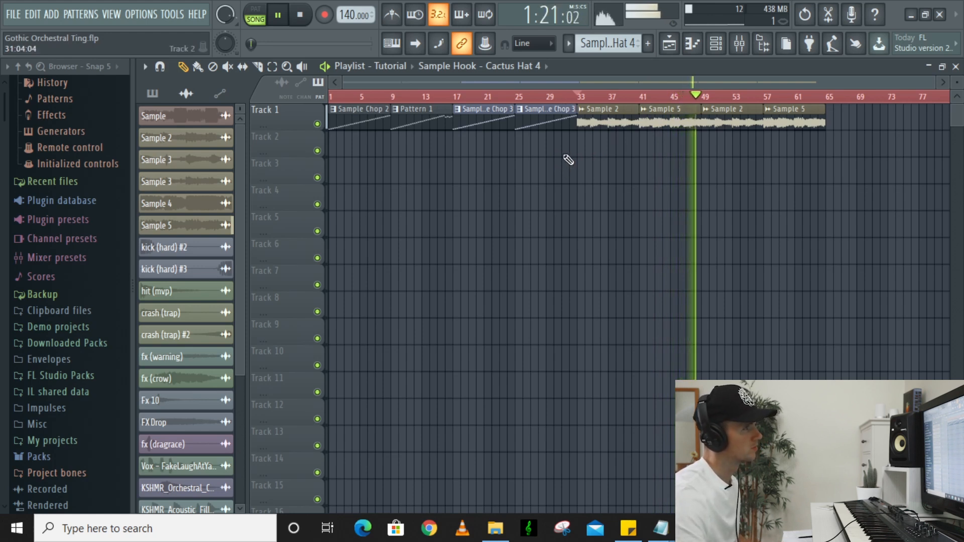
key(space)
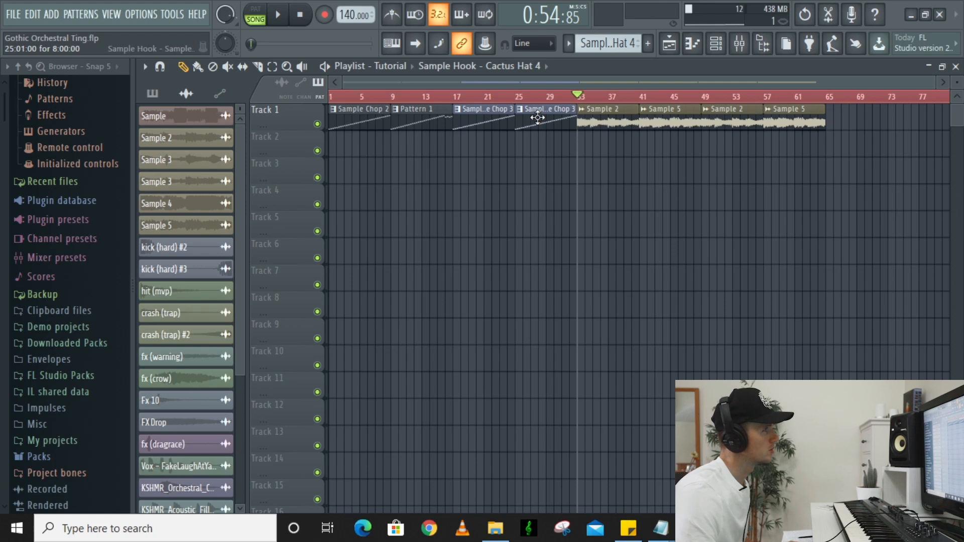
Step: Set the playback start to bar 17 and place Snare hits on steps 9 and 29 of the Sample pattern
click(456, 97)
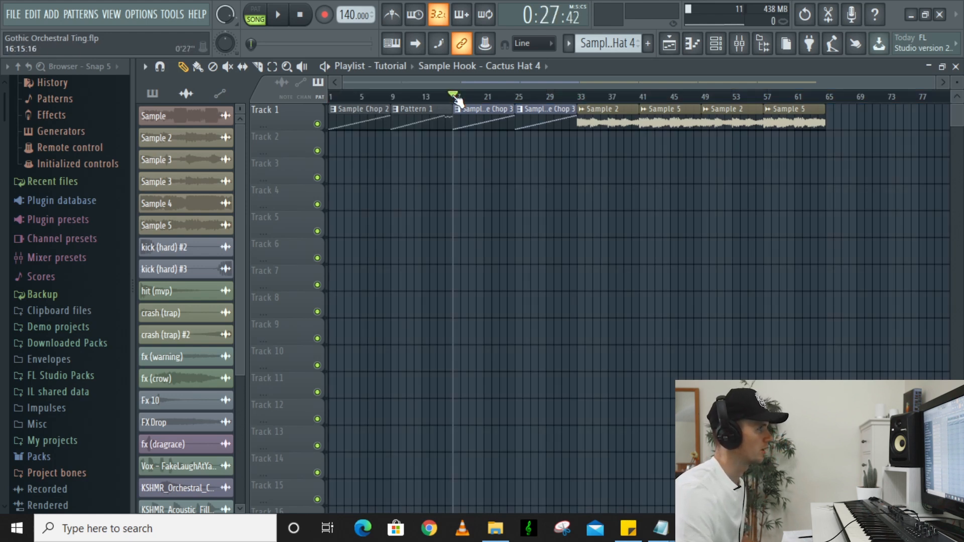
drag(458, 97, 573, 112)
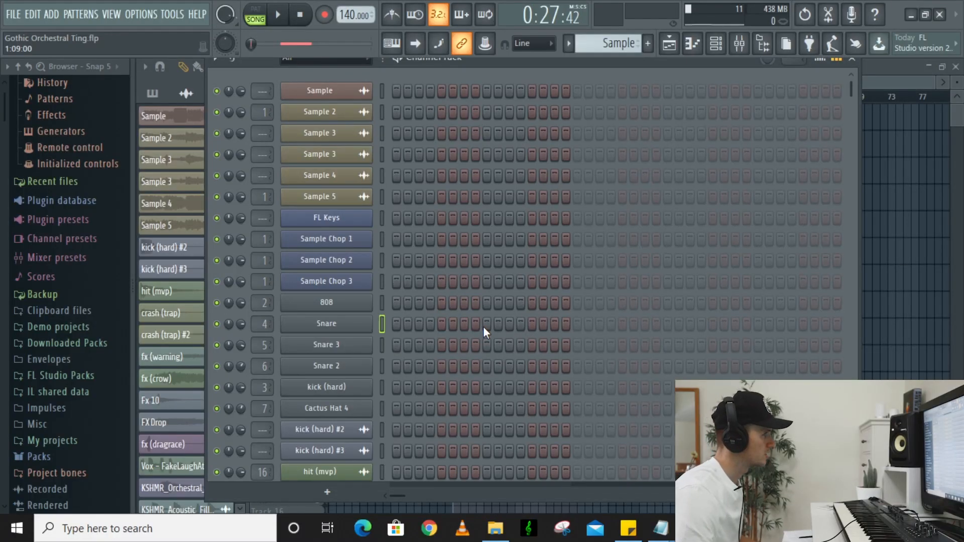
click(483, 326)
key(space)
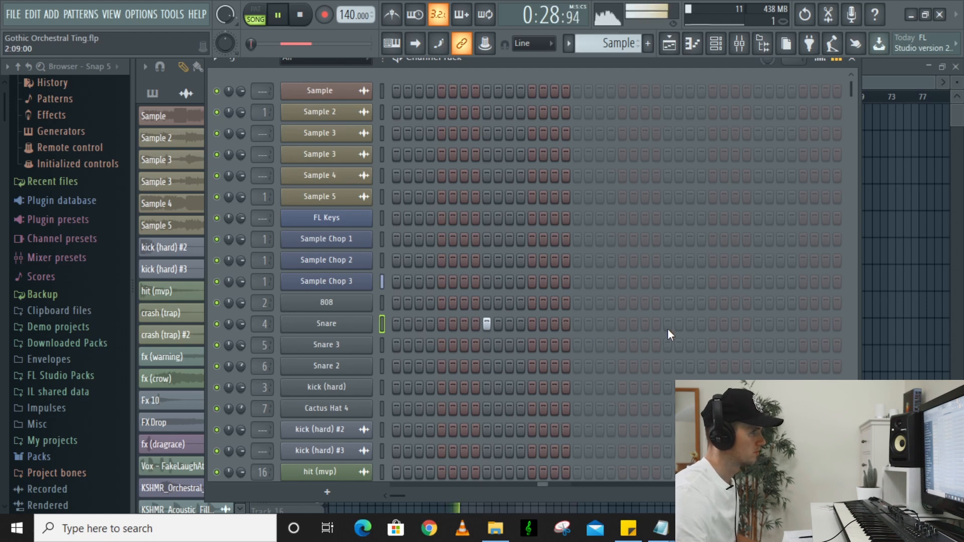
click(715, 327)
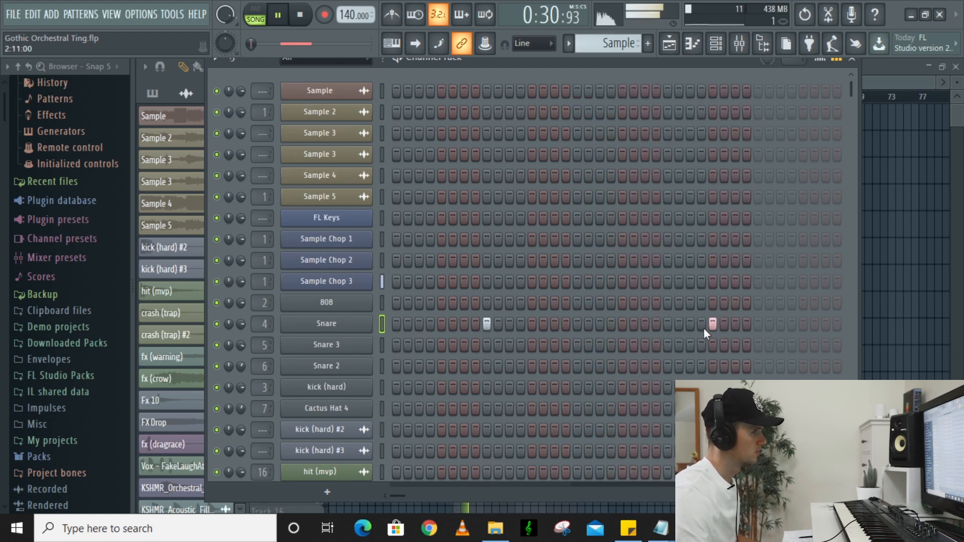
Step: Duplicate the two-bar Snare pattern in its piano roll until it fills eight bars
key(space)
key(F7)
key(ctrl+a)
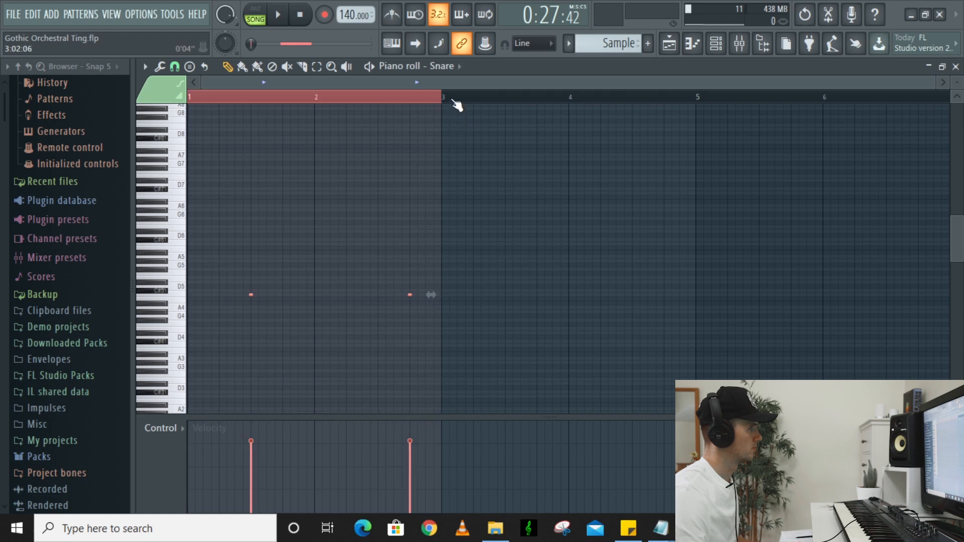
key(space)
key(ctrl+b)
key(ctrl+a)
scroll(462, 166, down, 2)
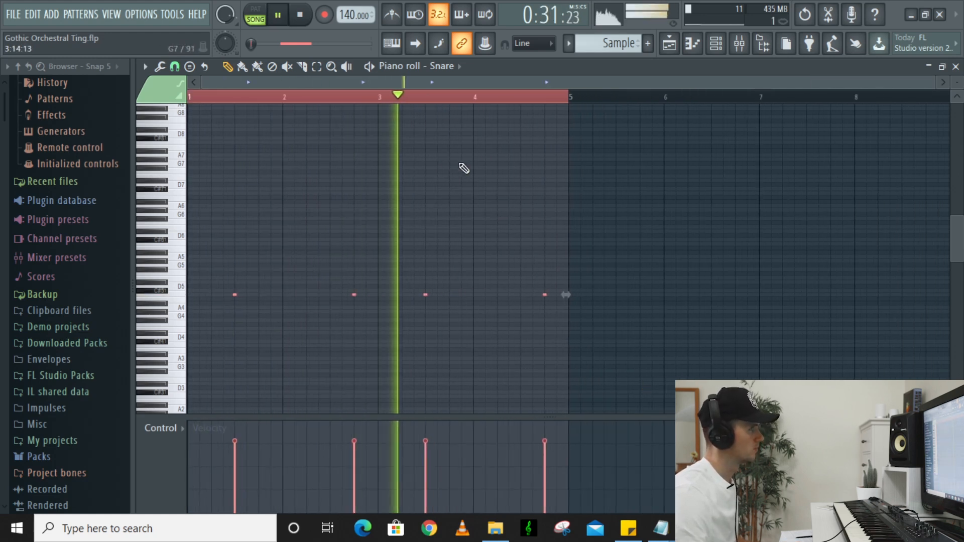
key(ctrl+b)
key(ctrl+a)
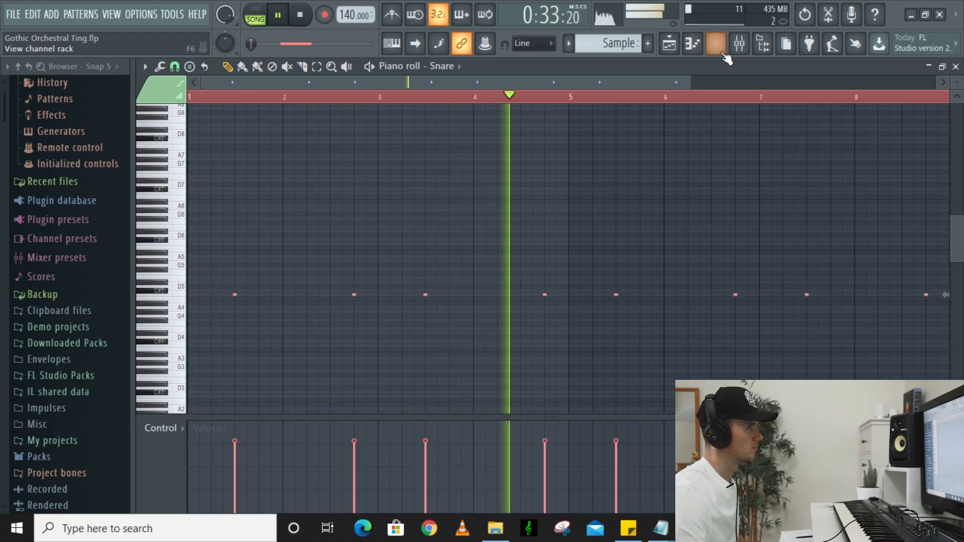
Step: In the 808 piano roll, draw a one-bar C#5 note at bar 1 with a four-step slide to C#4 at 1:05
click(715, 43)
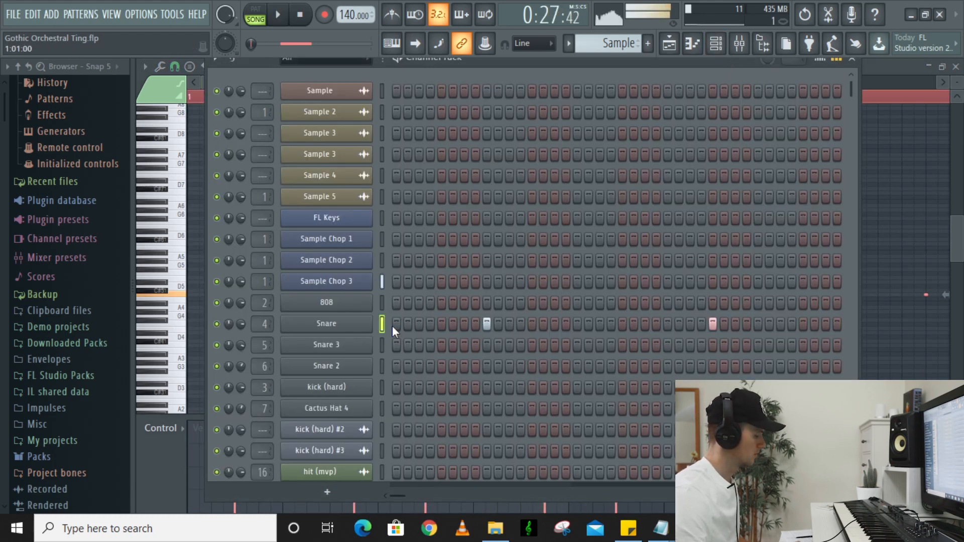
key(ctrl+v)
key(space)
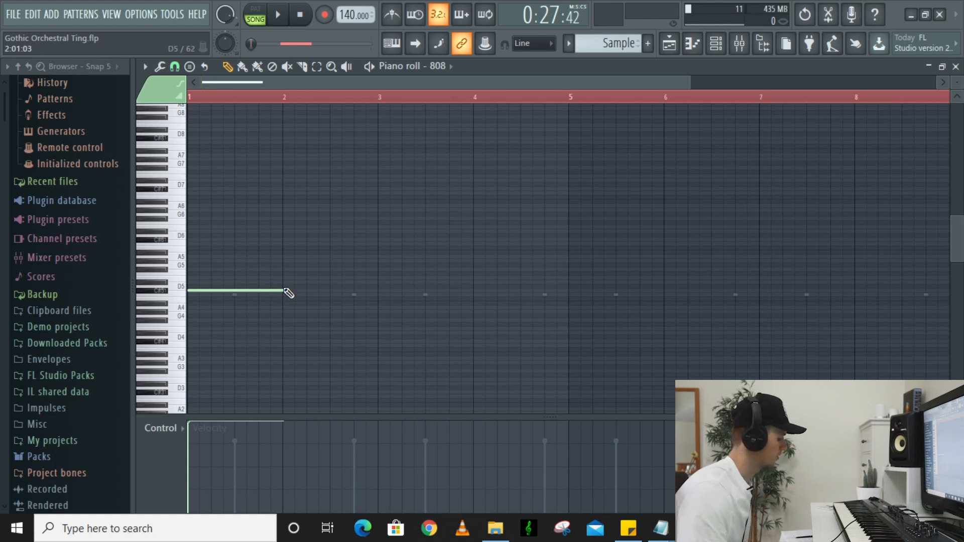
click(211, 341)
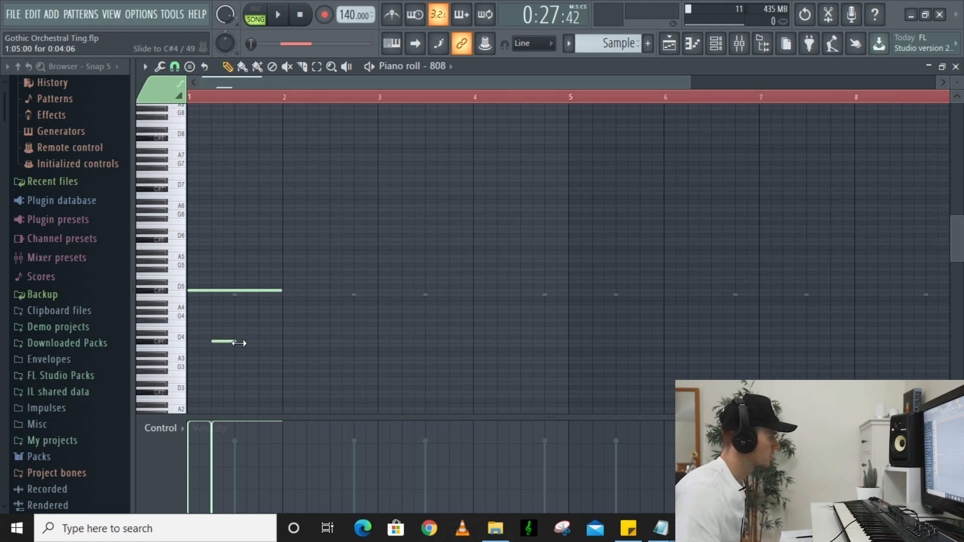
key(space)
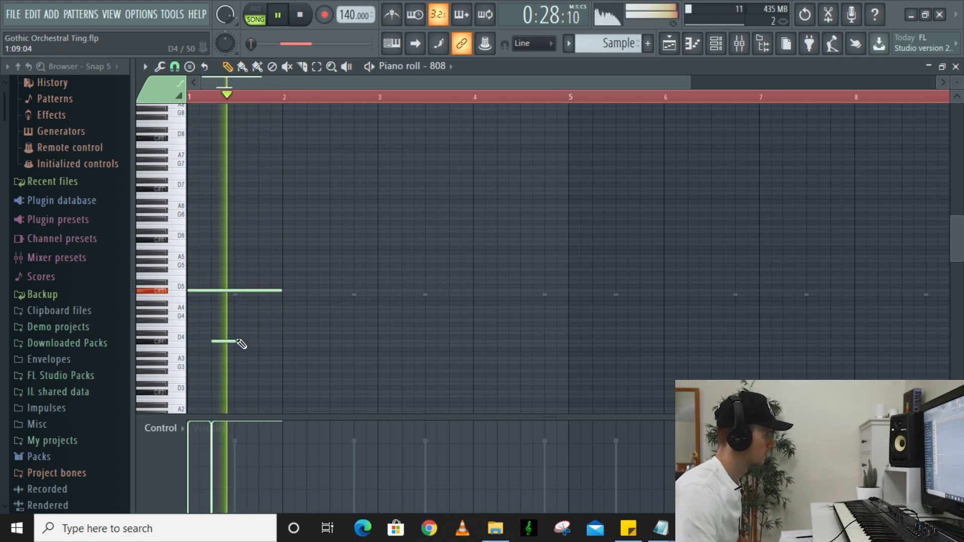
key(space)
key(c)
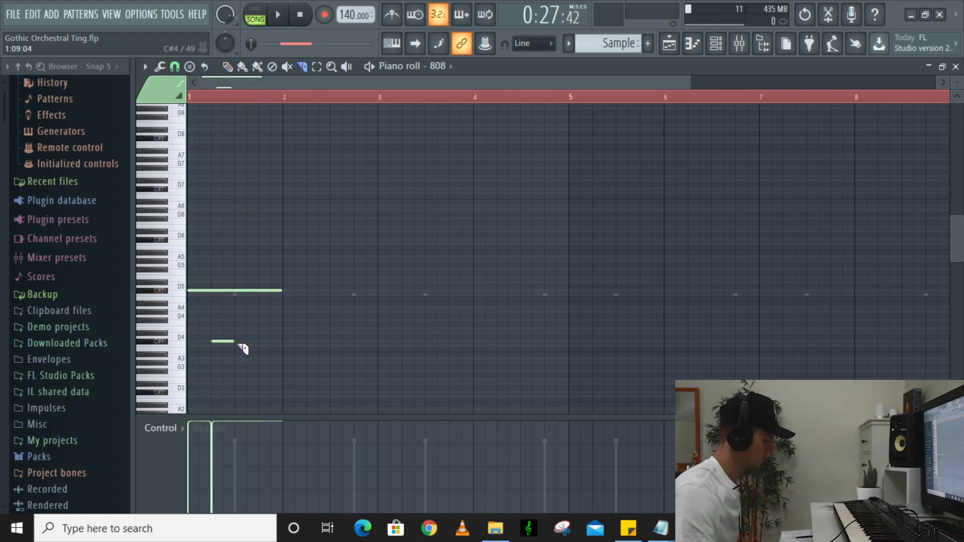
Step: Add a four-step 808 slide note to C#6 at about 1:11 and play it back
key(space)
key(space)
click(259, 244)
key(space)
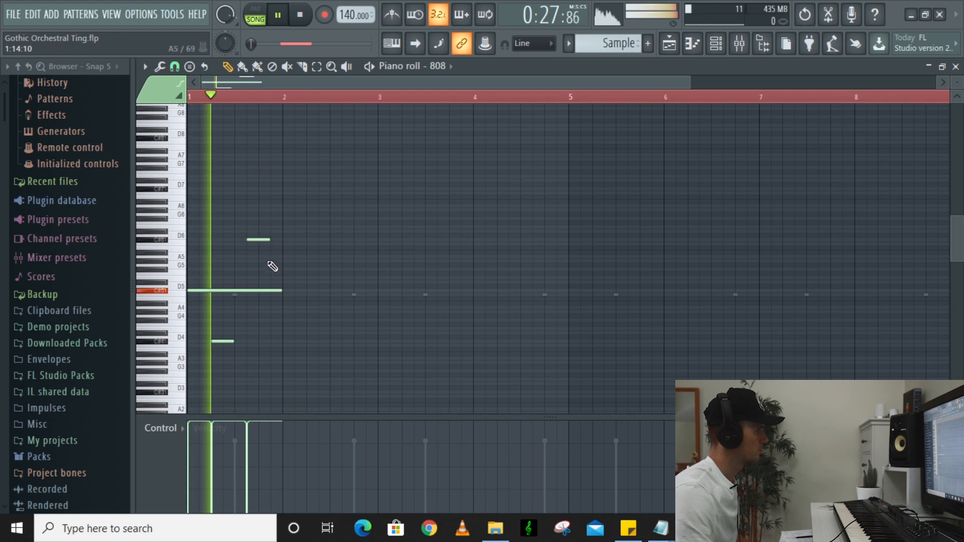
key(space)
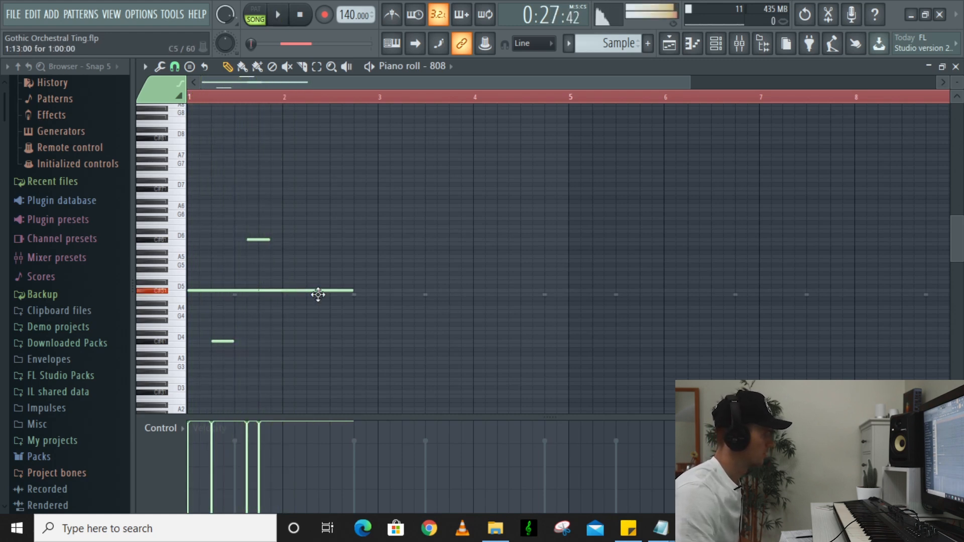
Step: Add a half-bar C#5 note to the 808 line at the start of bar 2
key(space)
key(c)
drag(333, 285, 332, 304)
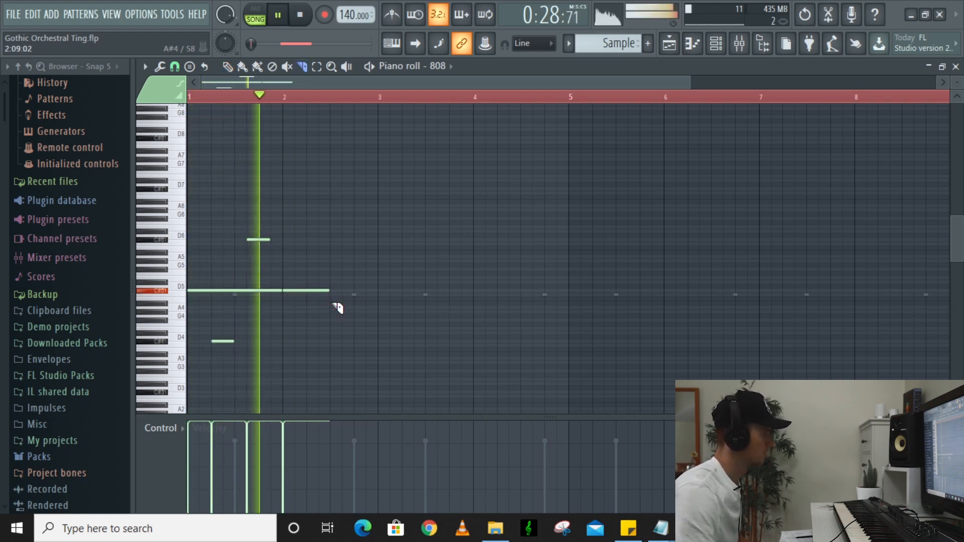
key(p)
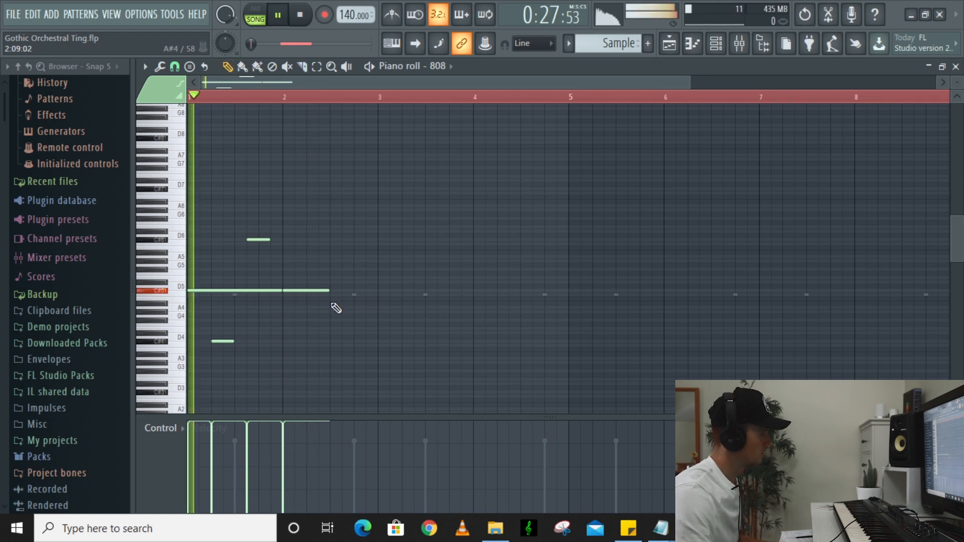
Step: Add a half-bar C#5 note at 2:09 and move the bar 1 slide to C#6 to 1:13
key(space)
scroll(332, 263, down, 1)
drag(277, 293, 305, 297)
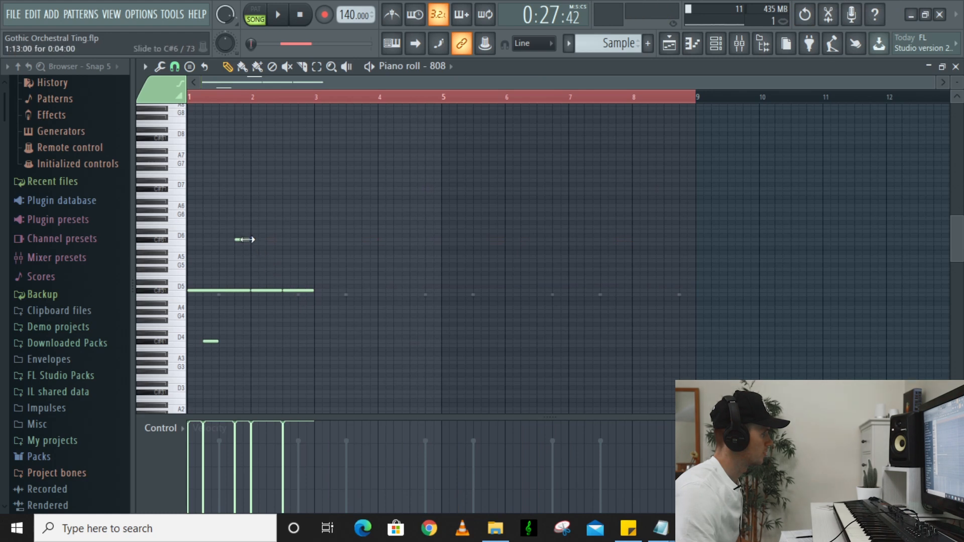
Step: Place a two-step slide to C#6 at 2:05 and a four-step slide to C#4 at 2:13
key(space)
click(276, 240)
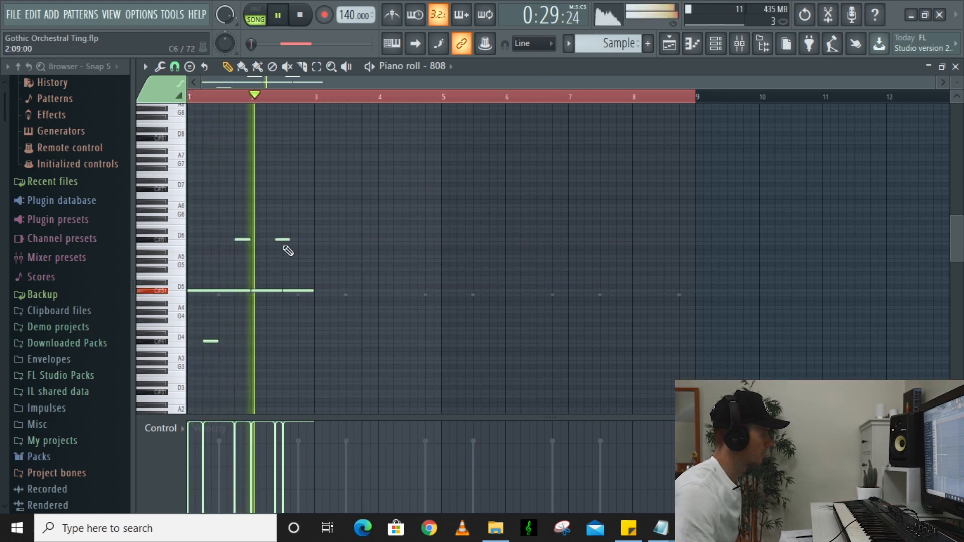
right_click(277, 239)
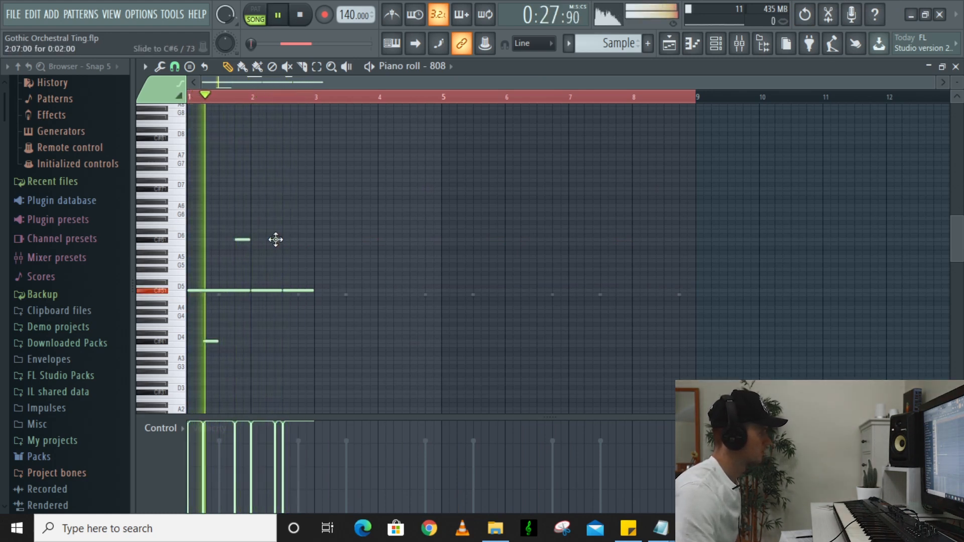
click(270, 240)
key(space)
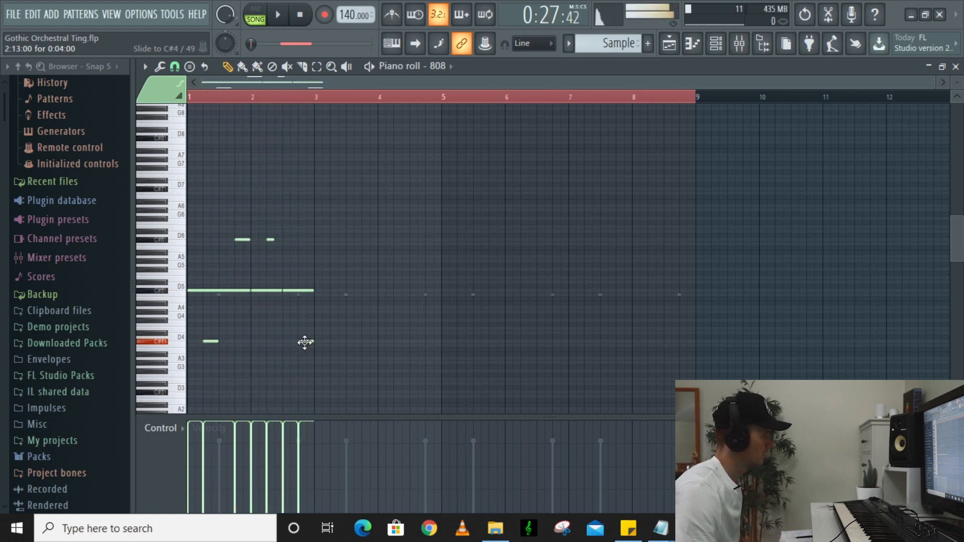
Step: Add half-bar C#5 notes at 3:01 and 3:09, and place a four-step slide to C#4 at 3:05
key(space)
click(335, 343)
drag(335, 344, 352, 344)
click(355, 290)
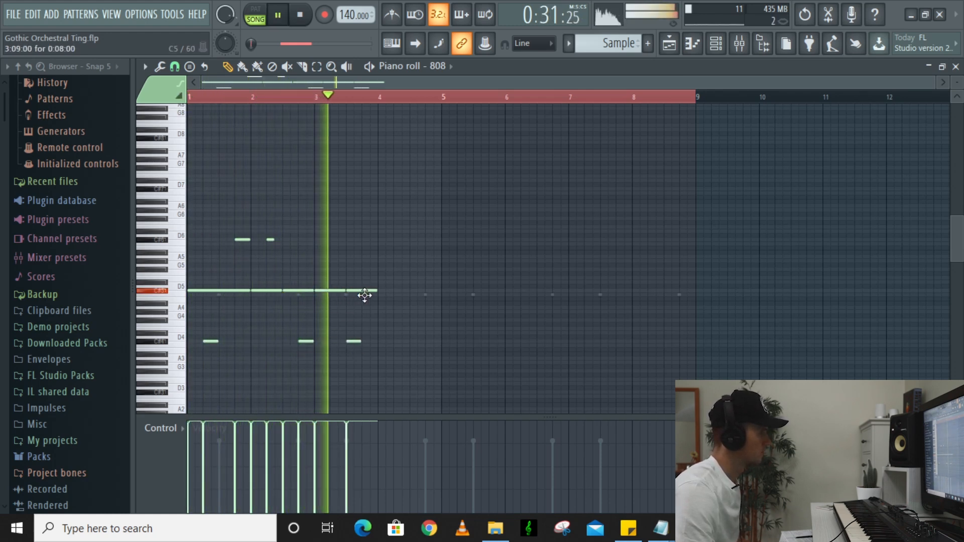
right_click(352, 343)
key(space)
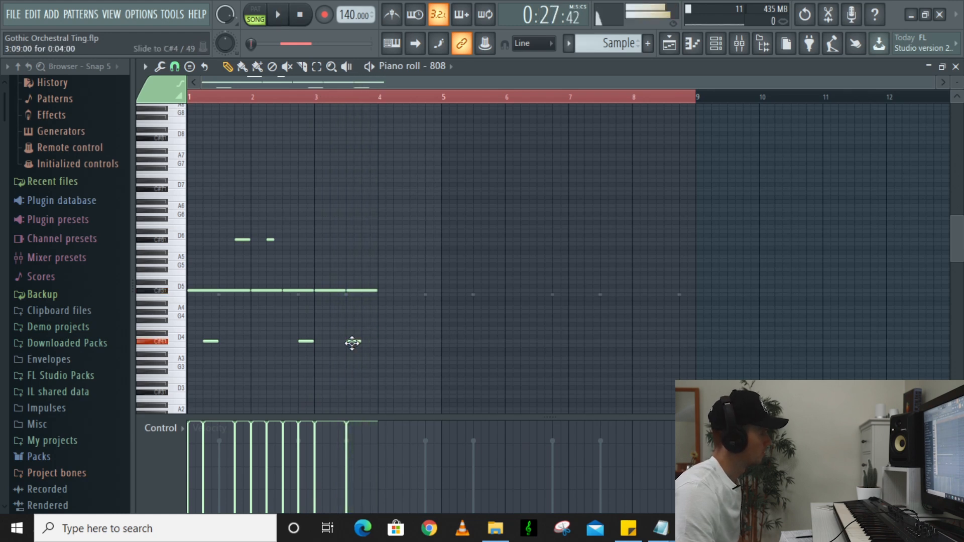
key(space)
click(336, 342)
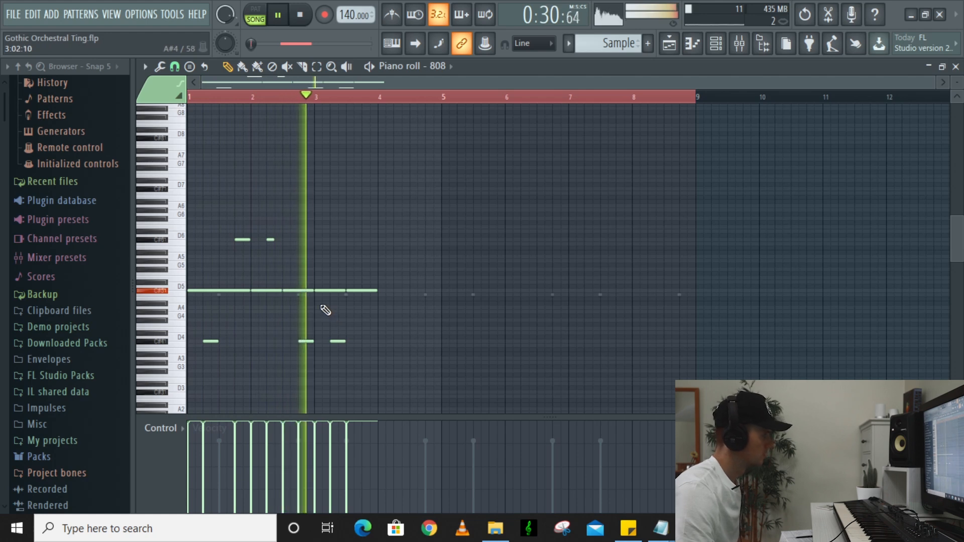
Step: Replace the two bar 3 C#5 notes with one held until 4:05, and add a four-step slide to C#6 at 3:13
key(space)
key(ctrl+z)
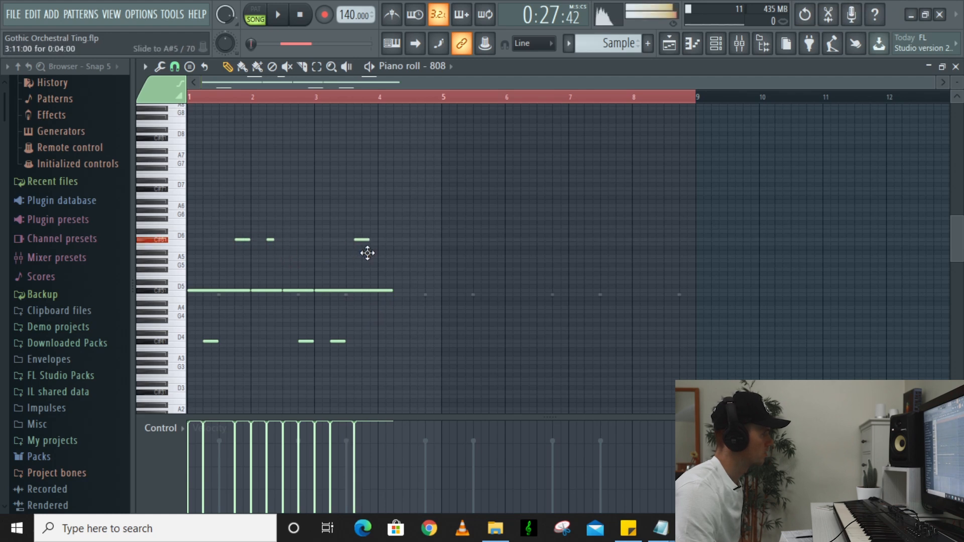
key(space)
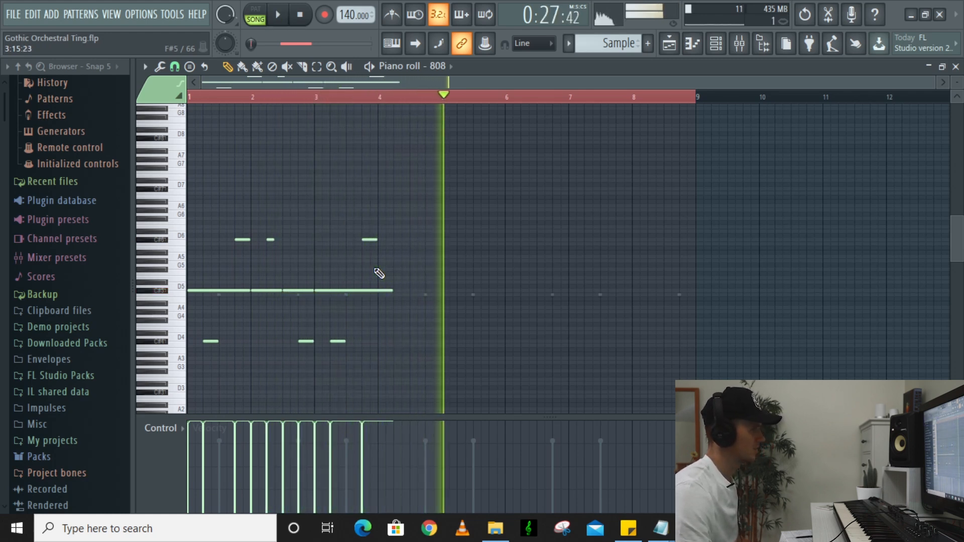
Step: Fill bar 4 with C#5 notes at 4:05, 4:13 and 4:15, plus slides to C#4 at 4:09 and C#7 at 4:13
key(space)
click(378, 293)
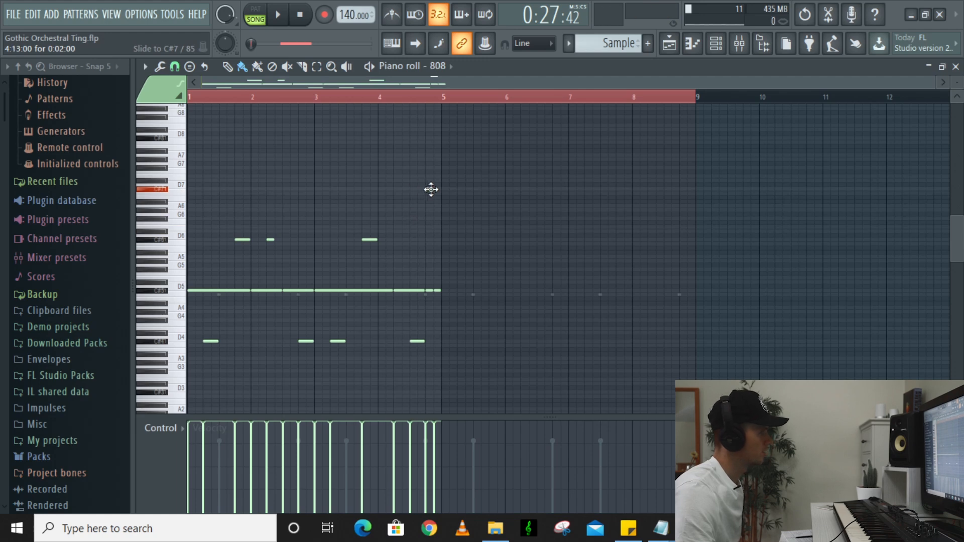
Step: Shorten the slide to C#7 at 4:13 to one step and add a one-step slide to C#6 at 4:15
scroll(431, 189, up, 2)
scroll(438, 204, up, 2)
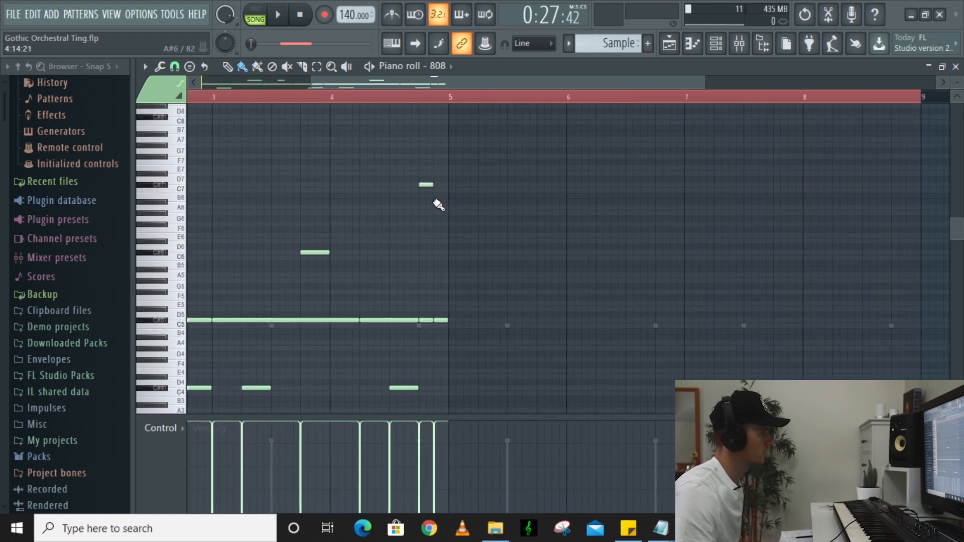
double_click(422, 185)
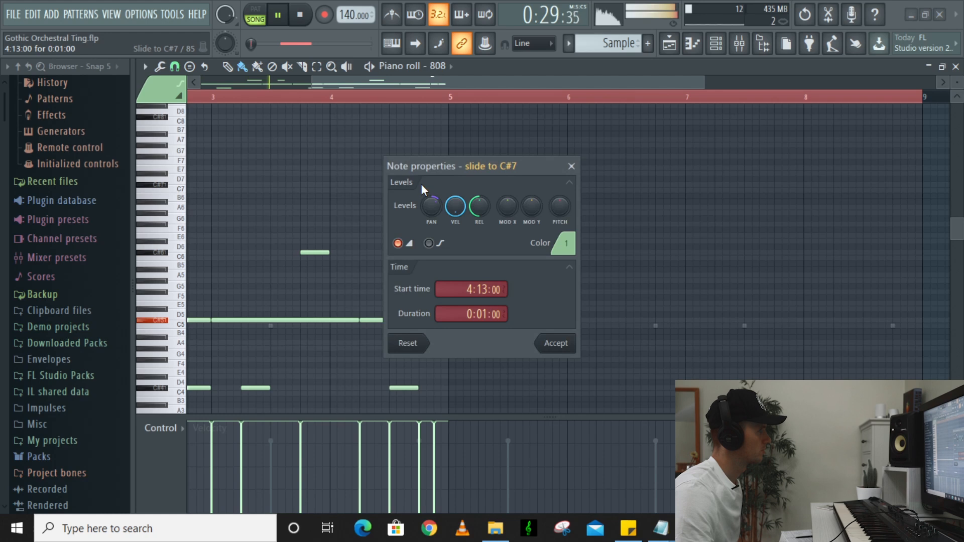
click(559, 343)
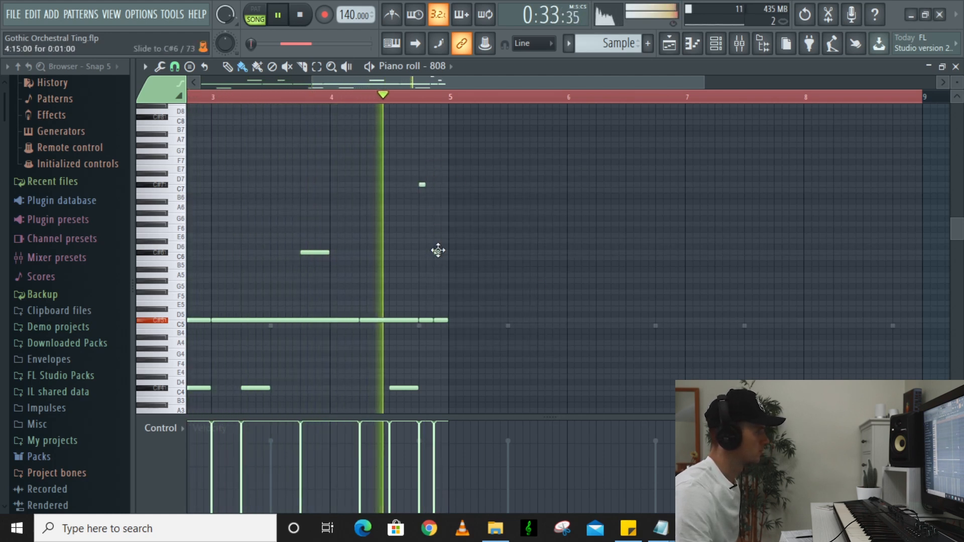
Step: Shorten the two slide notes at the end of bar 4 to about half a step and play the 808 line
key(space)
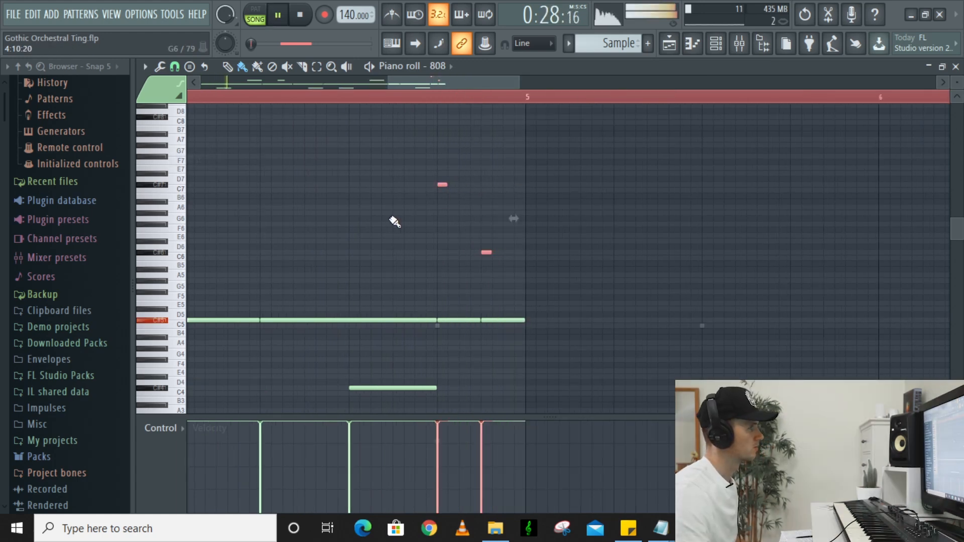
scroll(395, 222, down, 3)
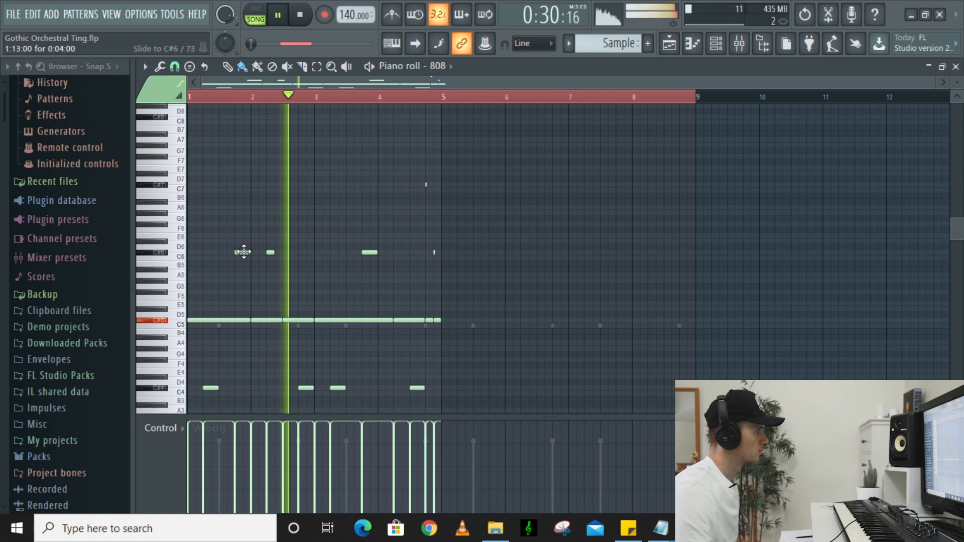
scroll(244, 253, down, 1)
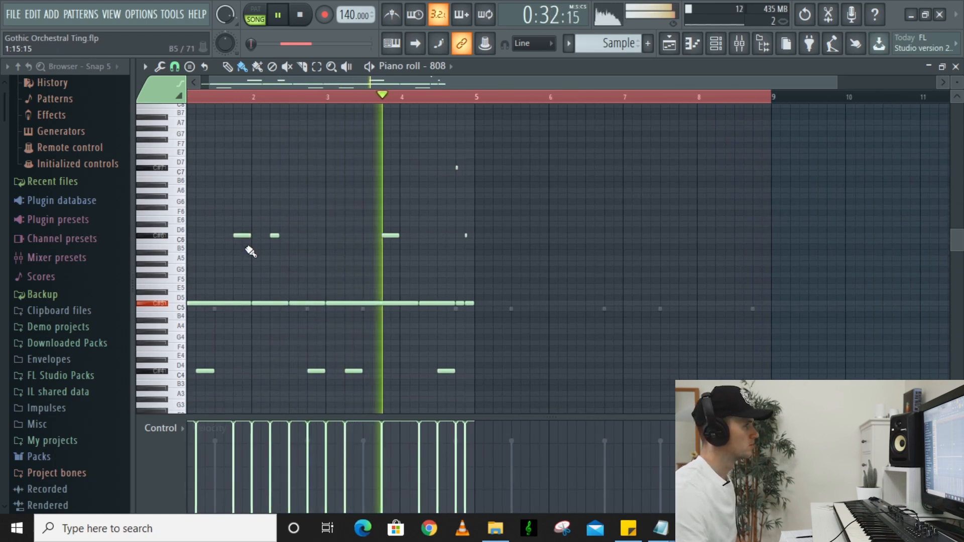
Step: Repeat the four-bar 808 line across bars 5 to 8 and vary bar 8 with an extra C#5 note and a short slide to C#7 at 8:09
shift+drag(236, 303, 533, 296)
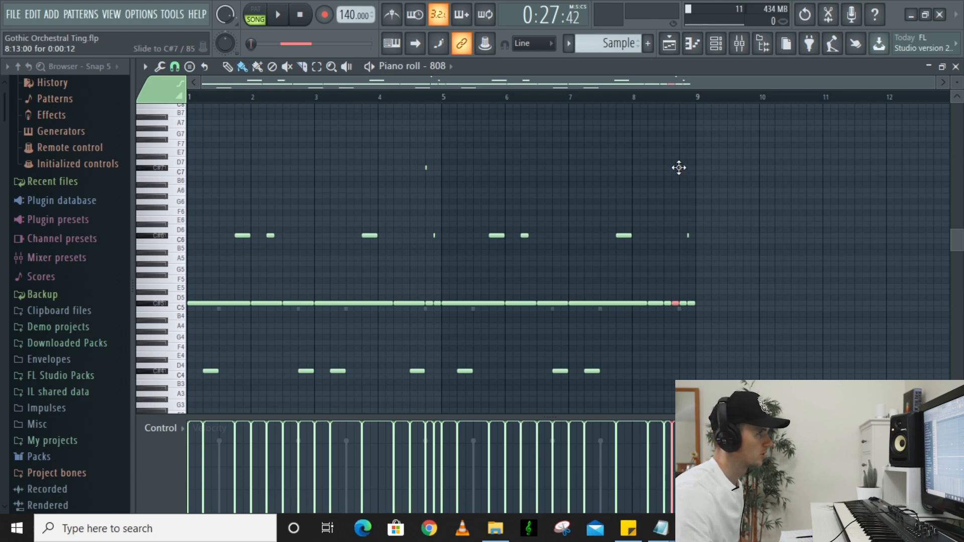
scroll(676, 165, up, 3)
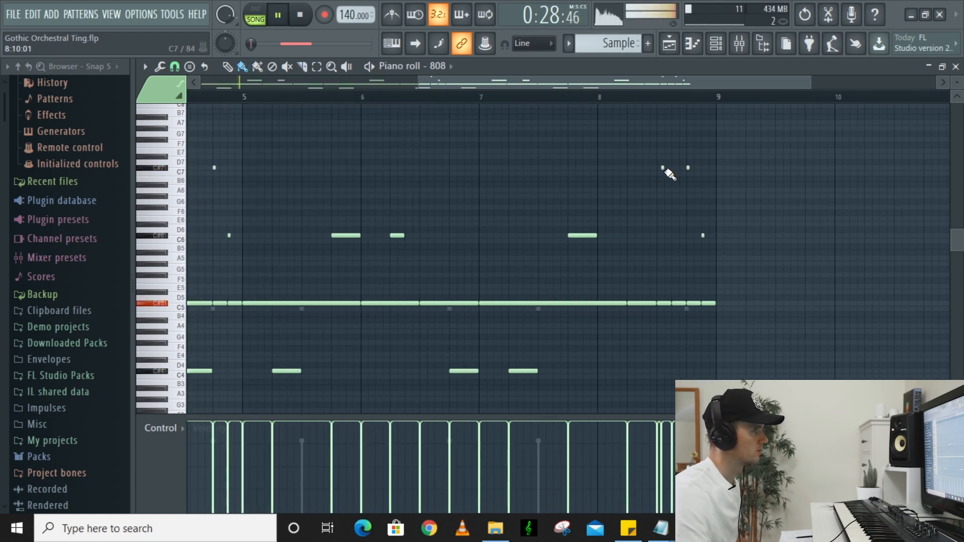
scroll(668, 195, down, 3)
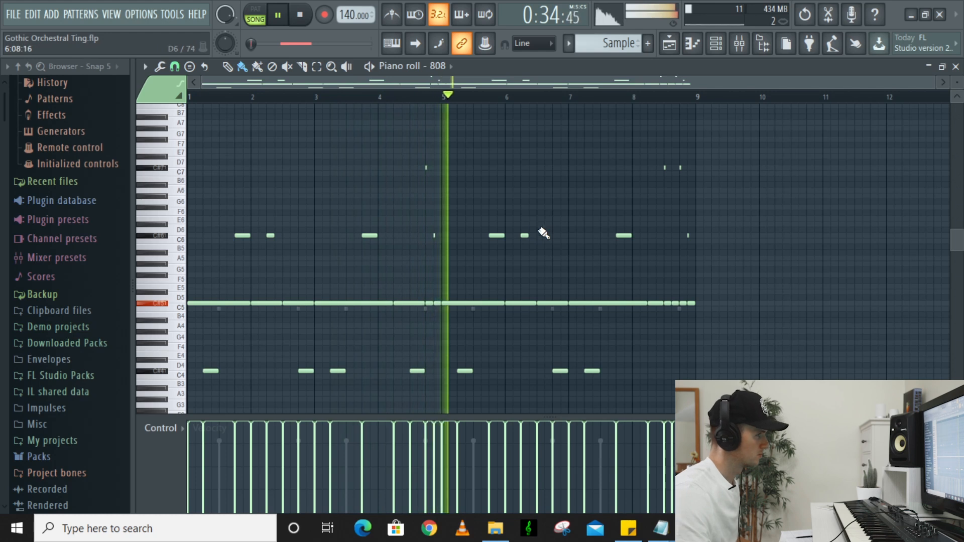
Step: Pan the bar 4 slide to C#7 right and the following C#6 slide left, and pan the C#7 slide at 8:09 about 58% right
key(p)
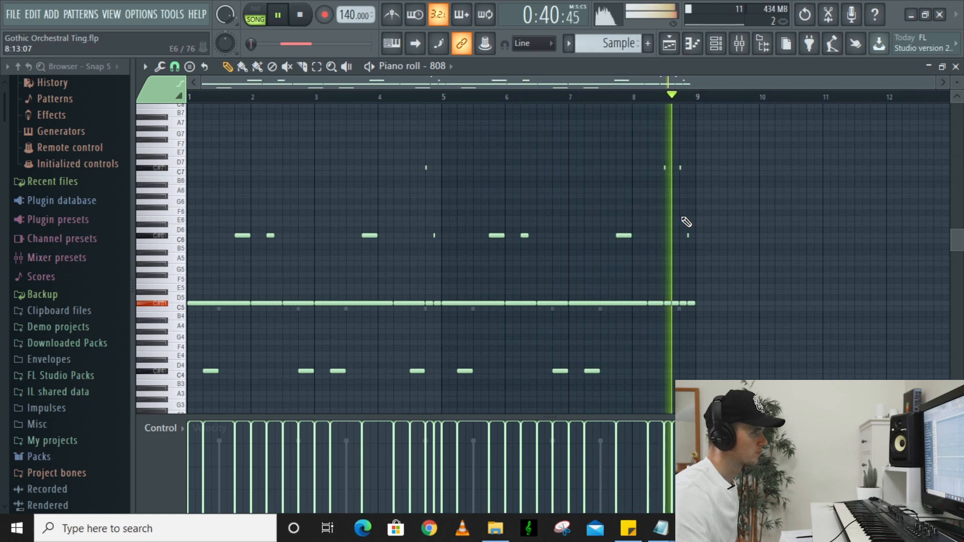
key(space)
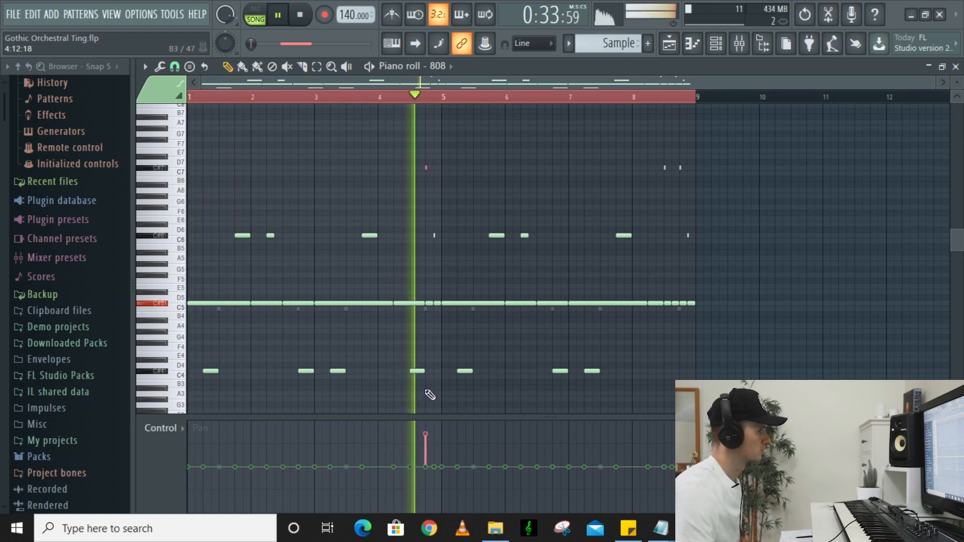
key(space)
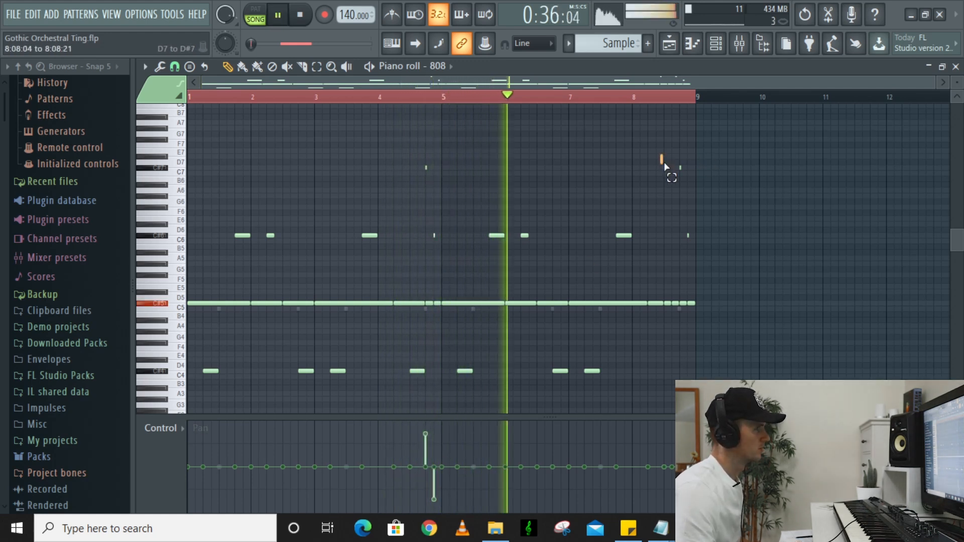
click(664, 438)
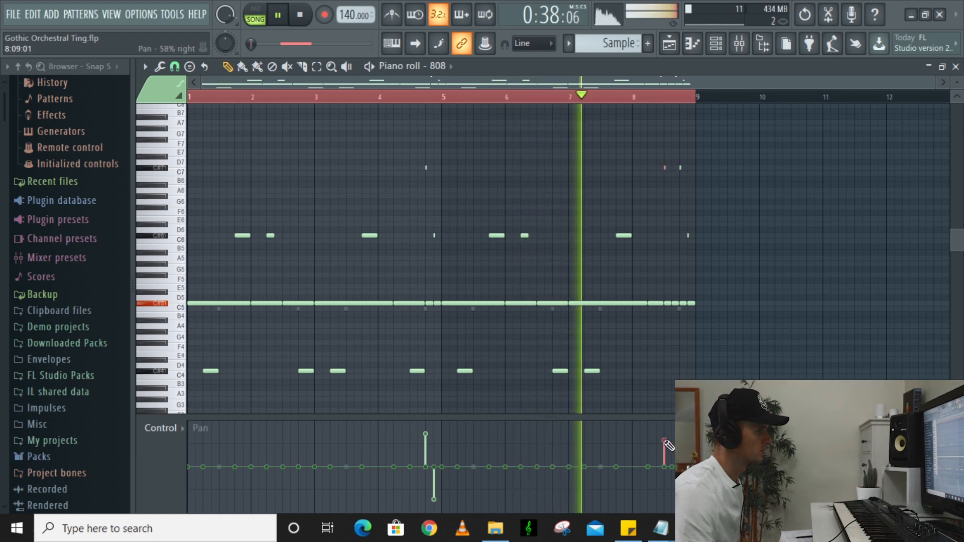
click(680, 167)
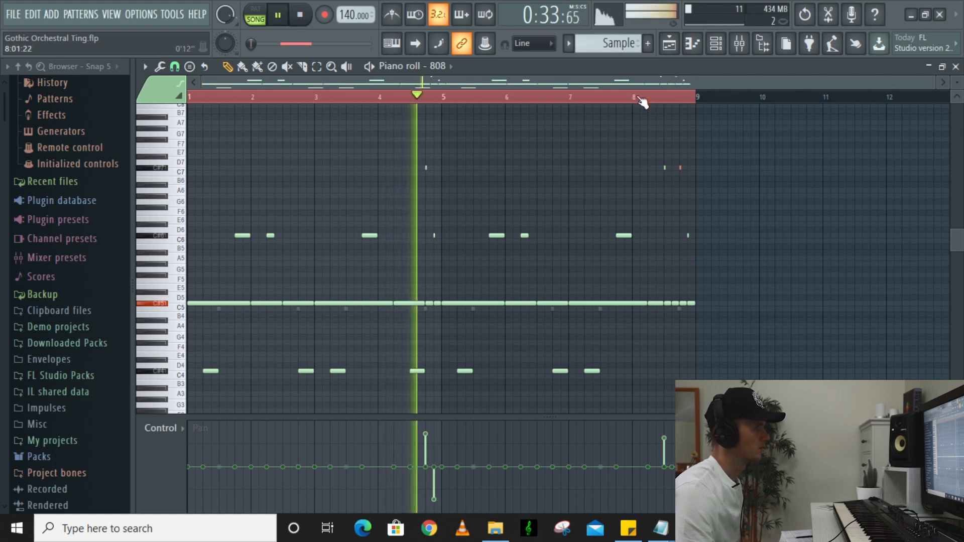
click(640, 99)
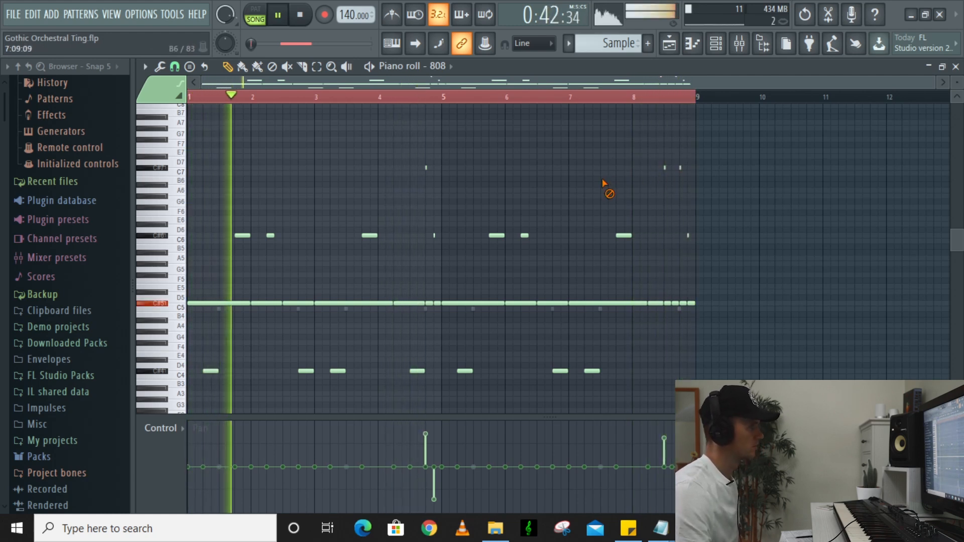
key(ctrl+a)
key(ctrl+d)
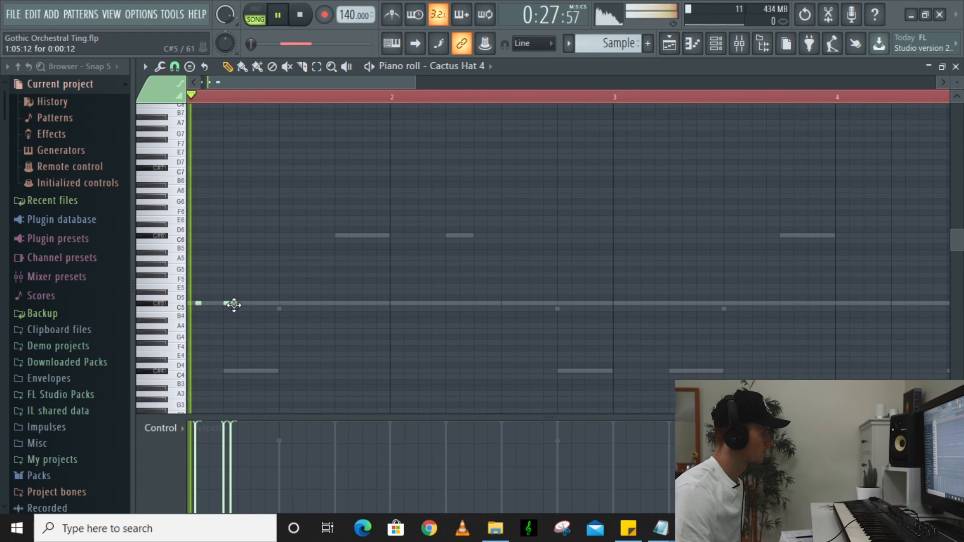
Step: Set the Cactus Hat 4 grid snap to 1/4 step, place a roll of four quarter-step C#5 notes at 1:05, and add one at 1:07
click(240, 304)
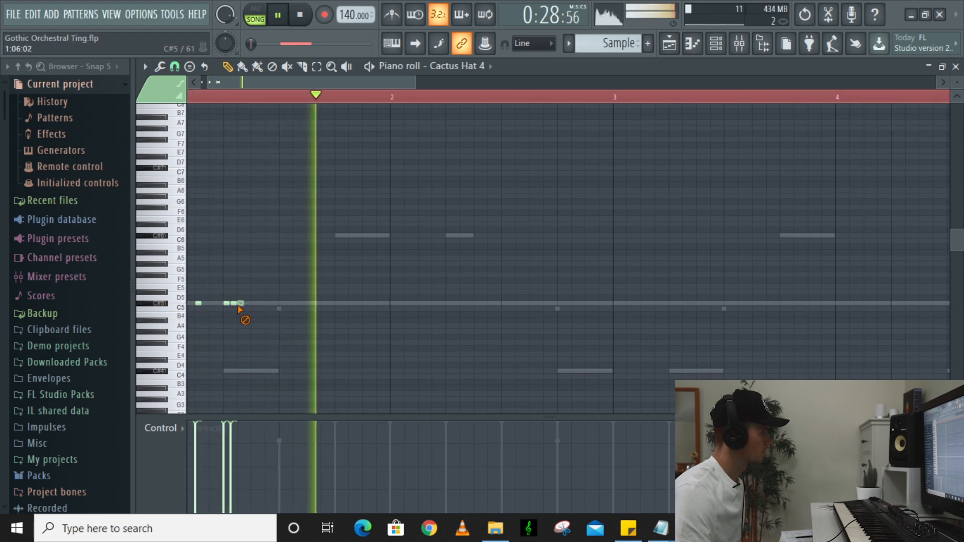
click(174, 66)
click(206, 132)
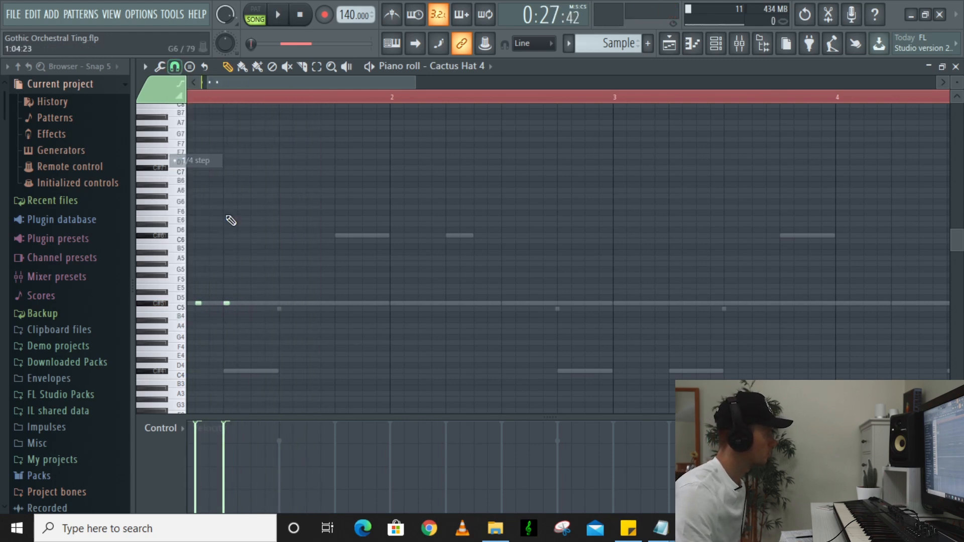
scroll(238, 318, up, 3)
key(space)
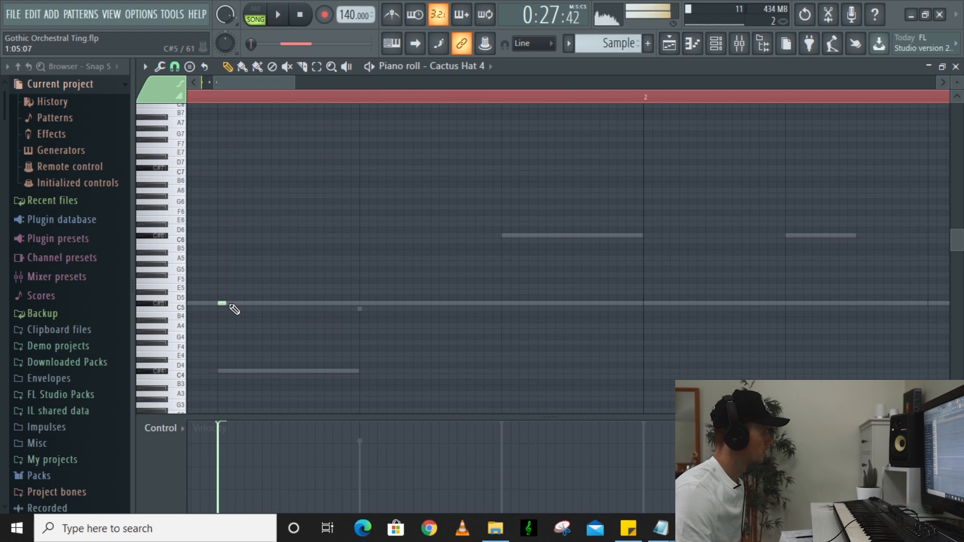
click(245, 303)
key(space)
key(space)
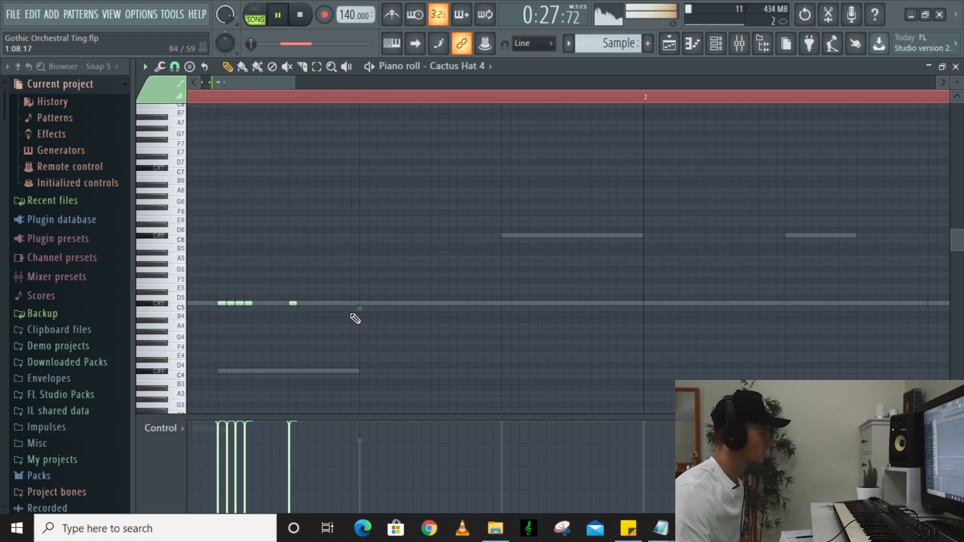
Step: Add single quarter-step C#5 hat notes at 1:09, 1:11, 1:13 and 1:15
click(362, 304)
key(space)
click(413, 303)
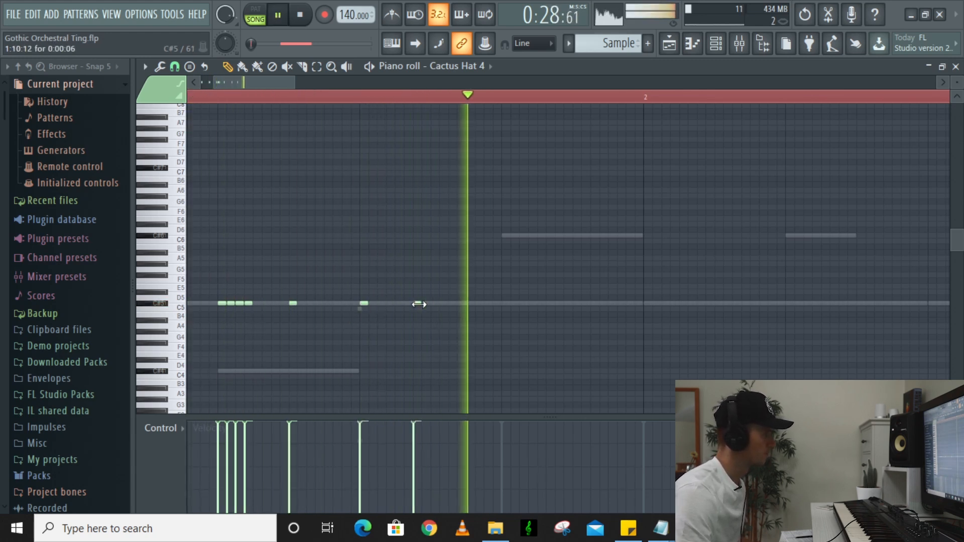
drag(420, 304, 437, 304)
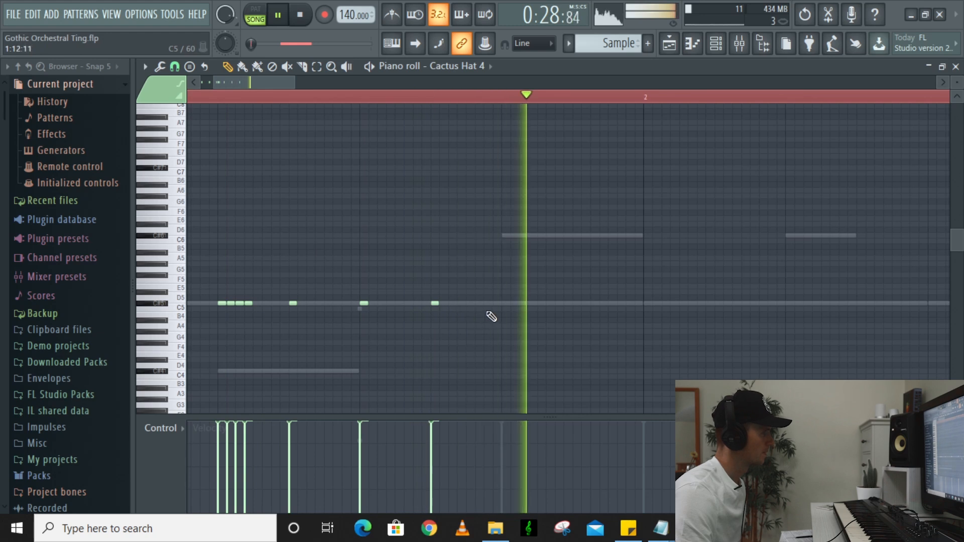
click(568, 303)
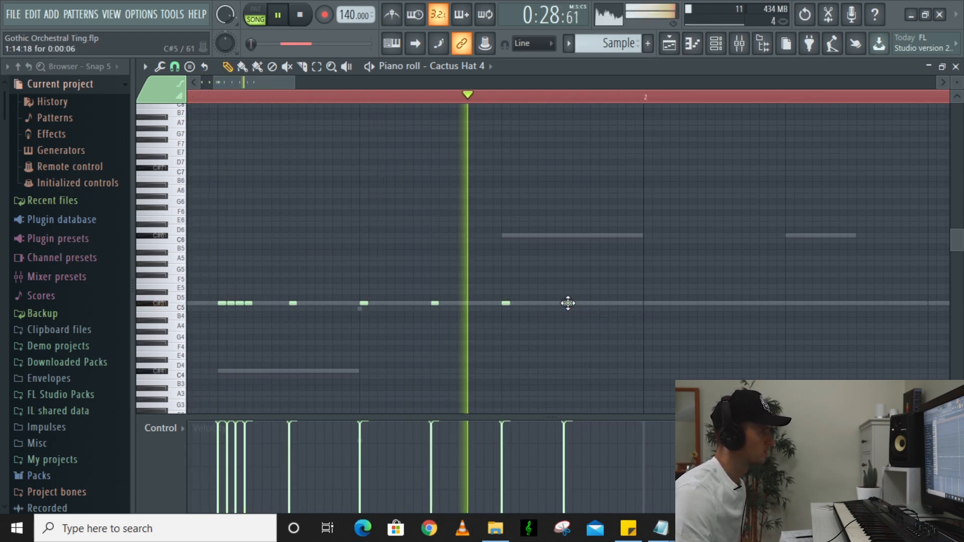
Step: Start bar 2 with a quarter-step C#5 hat roll, continue the hat pattern through bar 8, and play it
click(647, 304)
scroll(475, 301, up, 3)
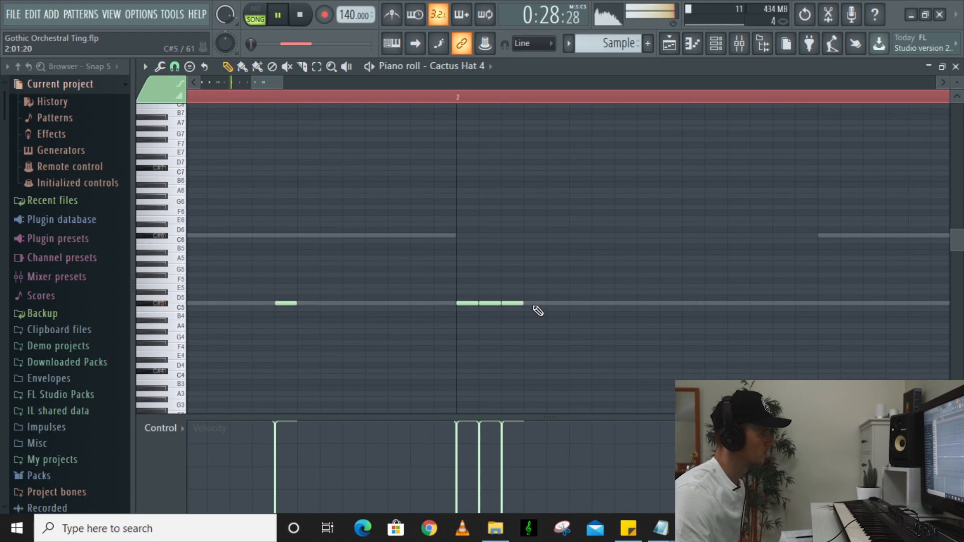
scroll(577, 314, down, 3)
key(space)
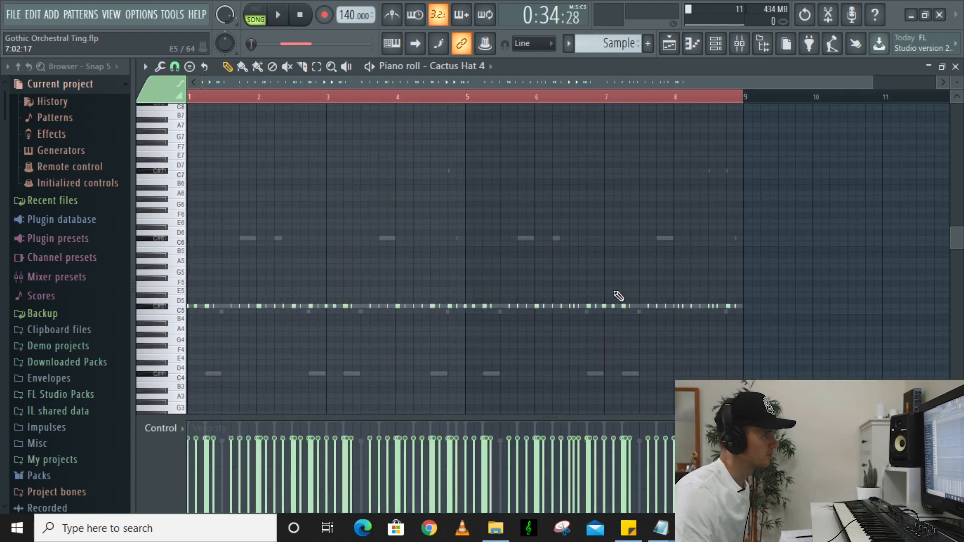
key(space)
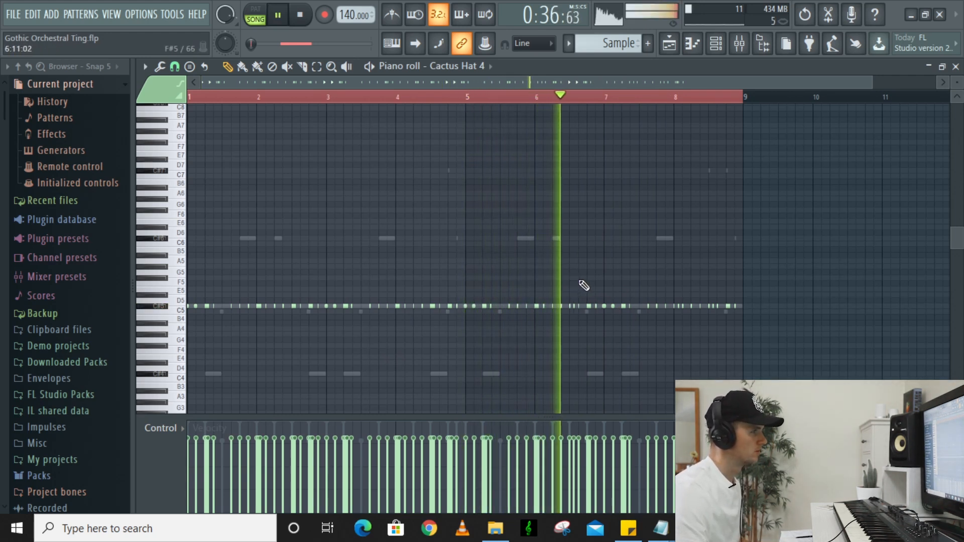
Step: Raise all the hat notes to full velocity and transpose them down to F#4 while the beat plays
key(ctrl+a)
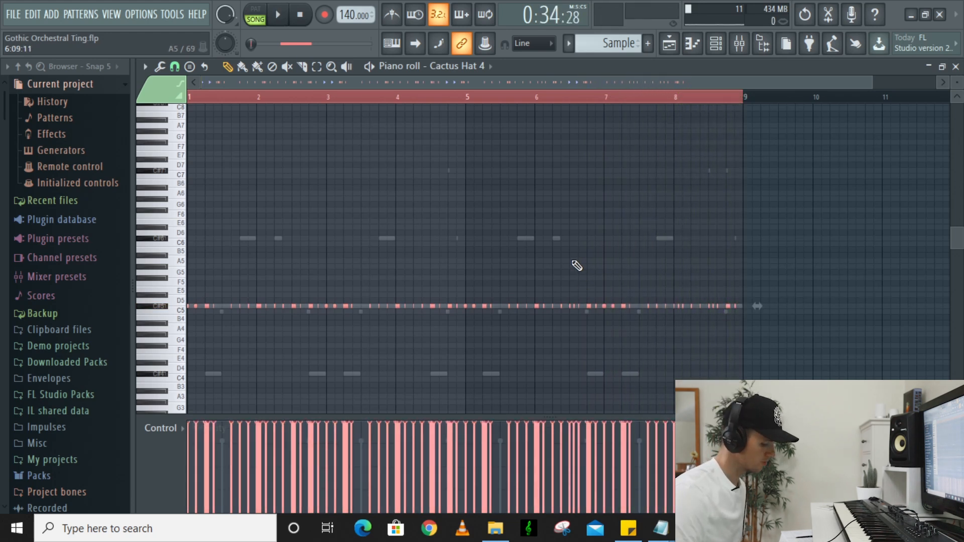
key(space)
key(Down)
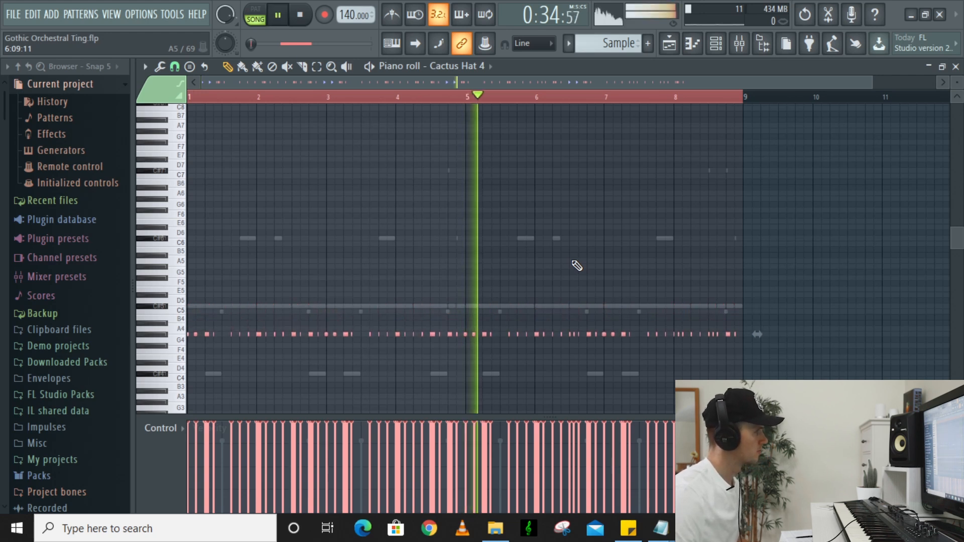
key(Down)
key(Down)
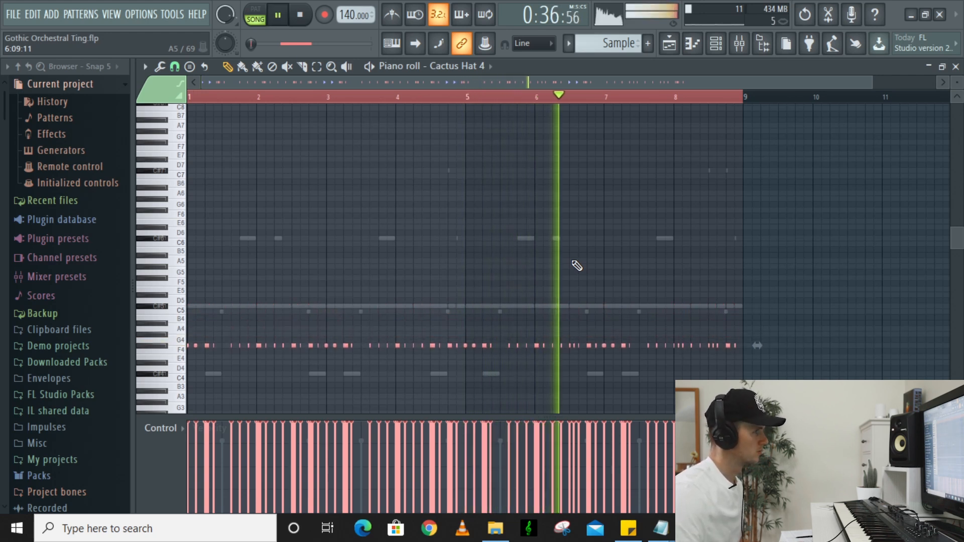
scroll(540, 254, down, 1)
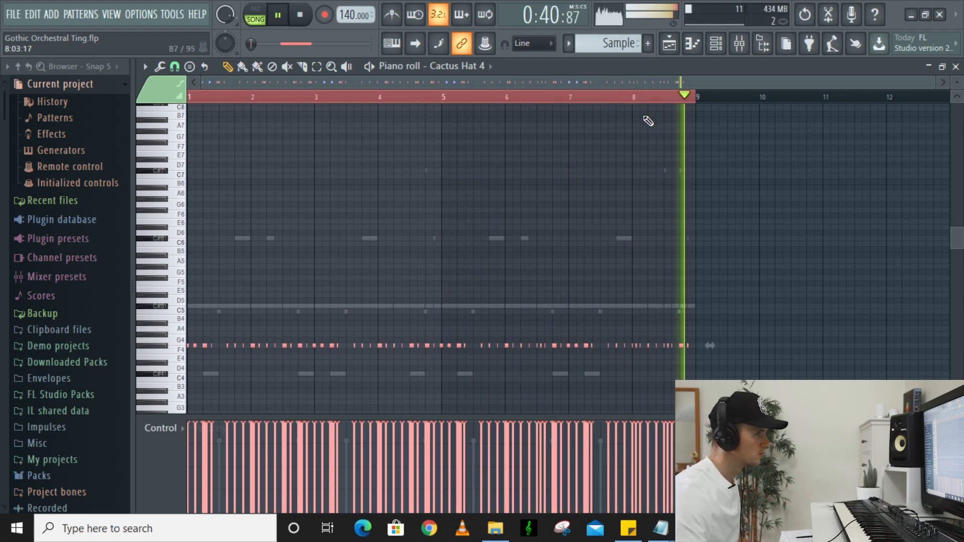
Step: On Snare 2, add four quarter-step C5 notes at 1:05 with rising velocities and another quarter-step C5 note at 1:11
key(F6)
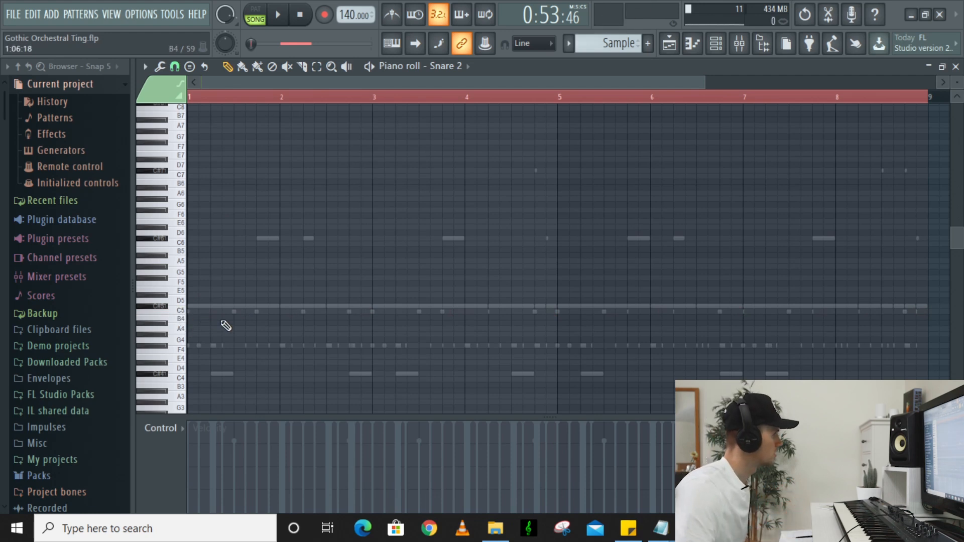
click(224, 311)
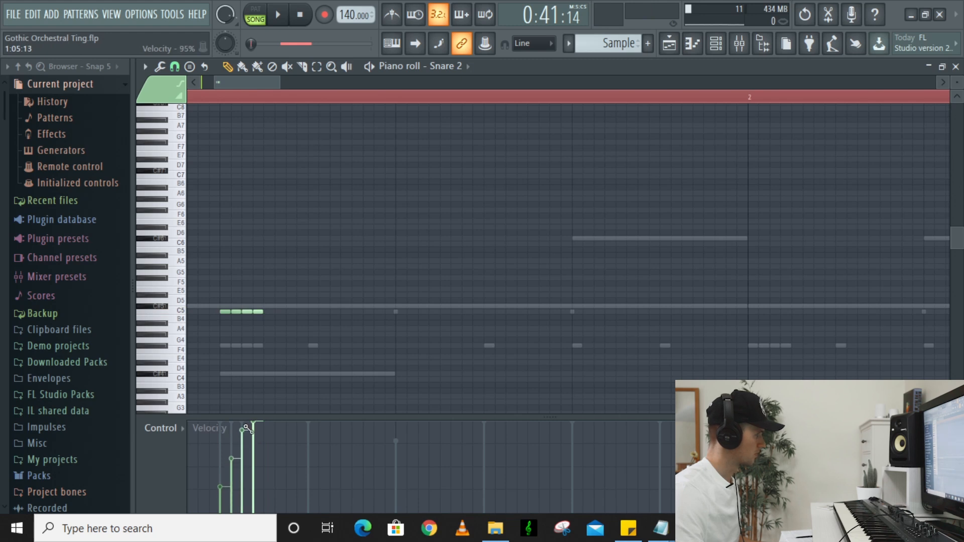
key(space)
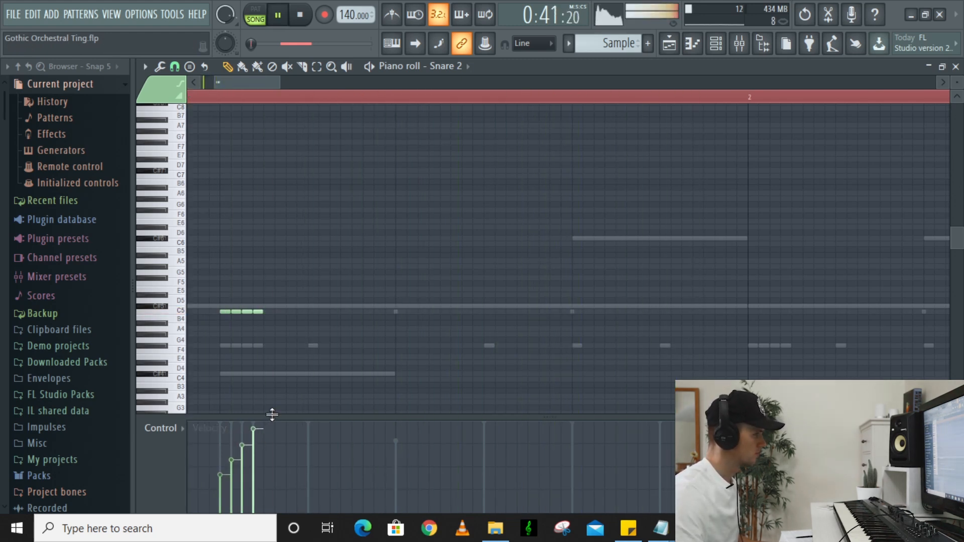
key(space)
click(484, 311)
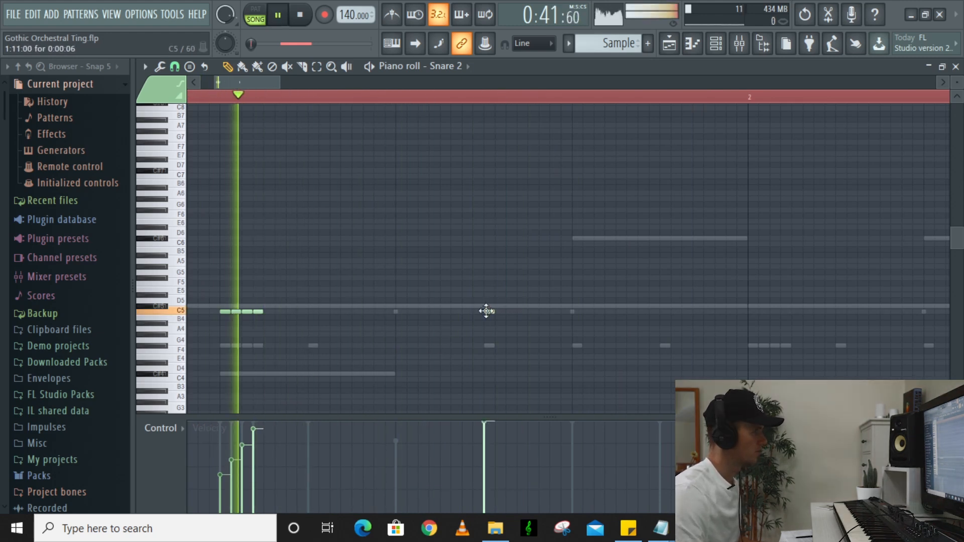
key(space)
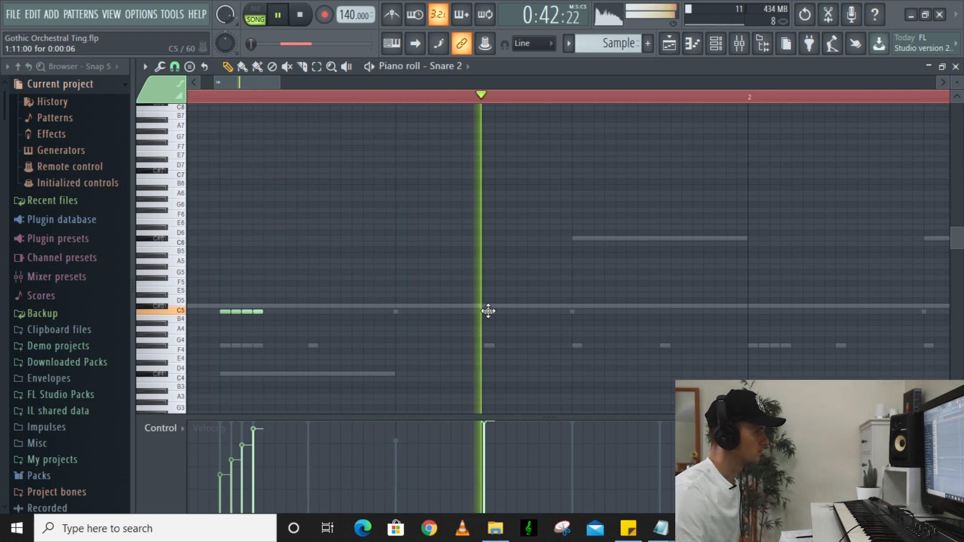
Step: Continue Snare 2 on C5 with four half-spaced hits at 2:15, hits at 3:03, 3:15 and 4:07, and an eight-note quarter-step roll at 4:15
scroll(487, 311, down, 3)
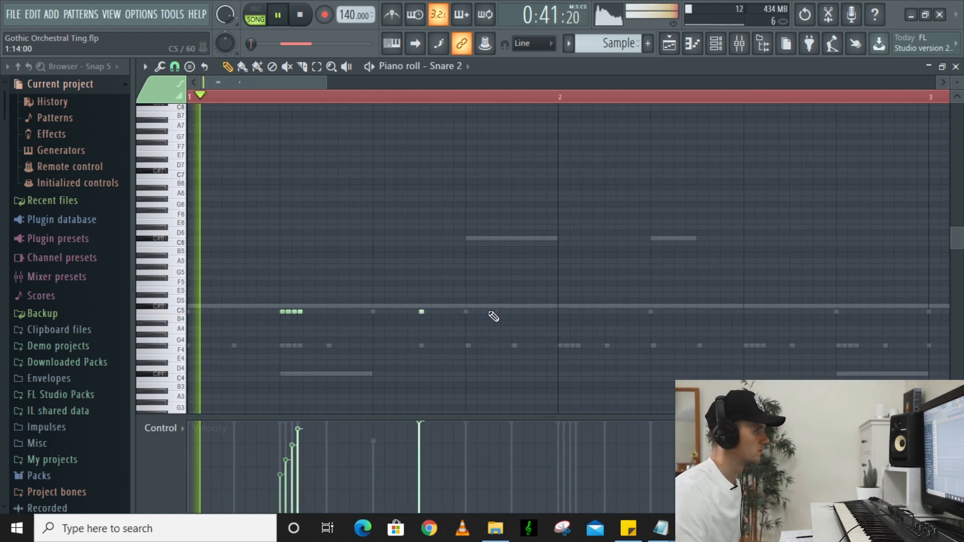
key(space)
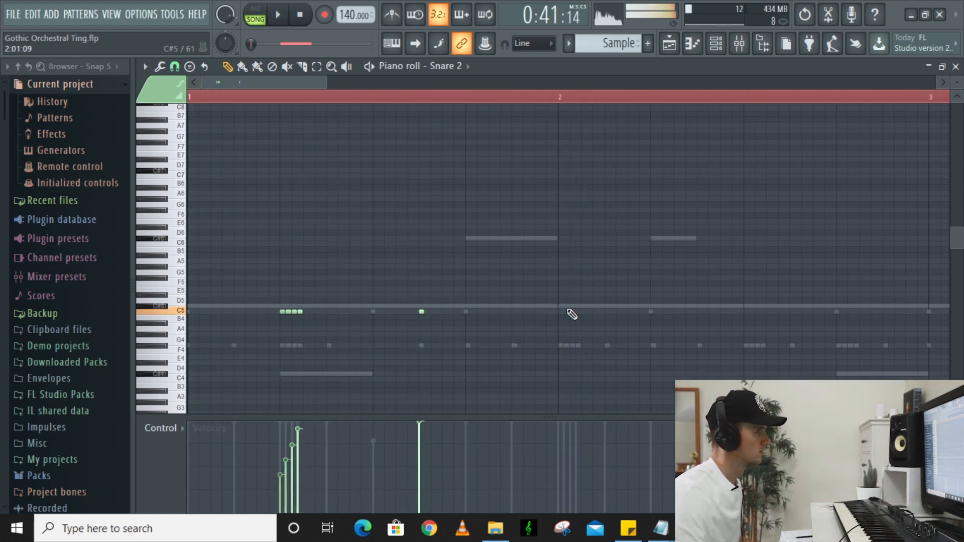
scroll(627, 314, down, 2)
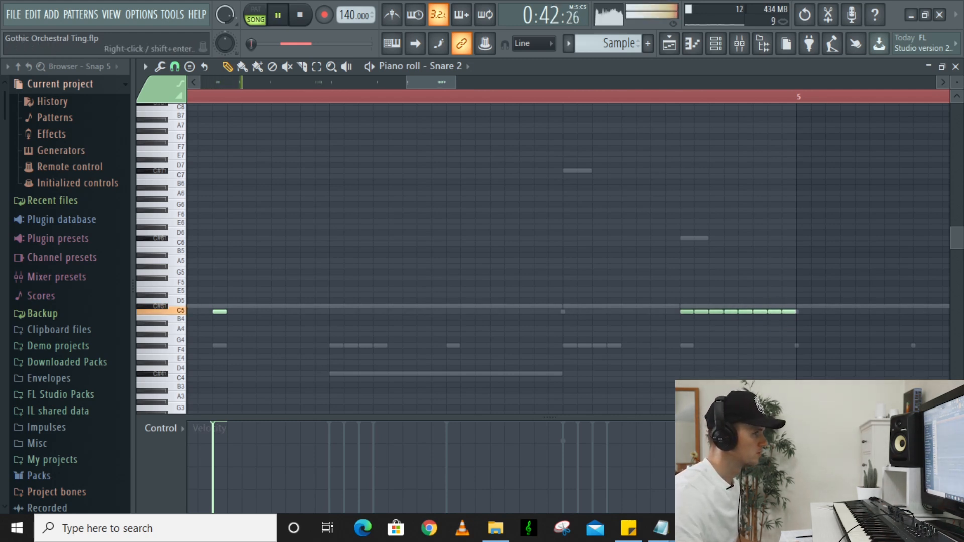
scroll(668, 345, down, 5)
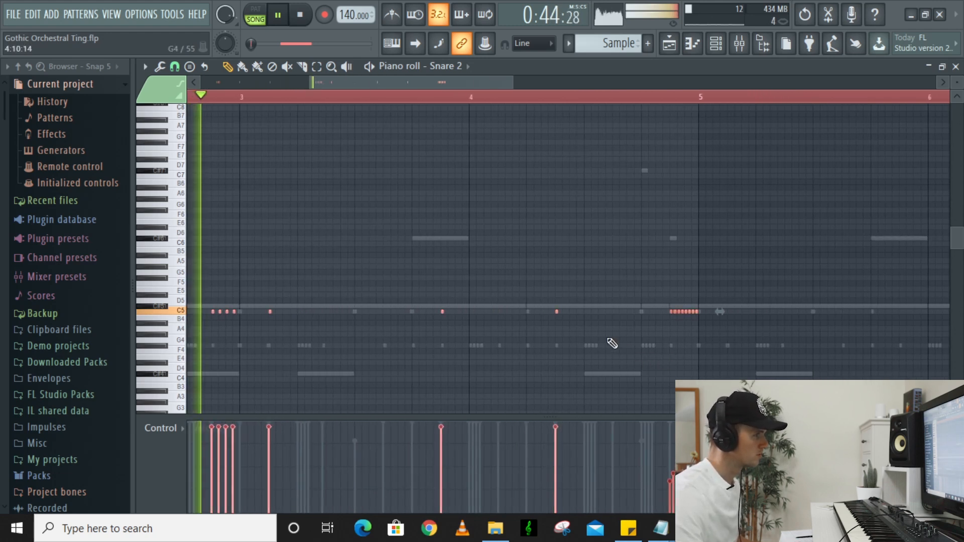
key(ctrl+d)
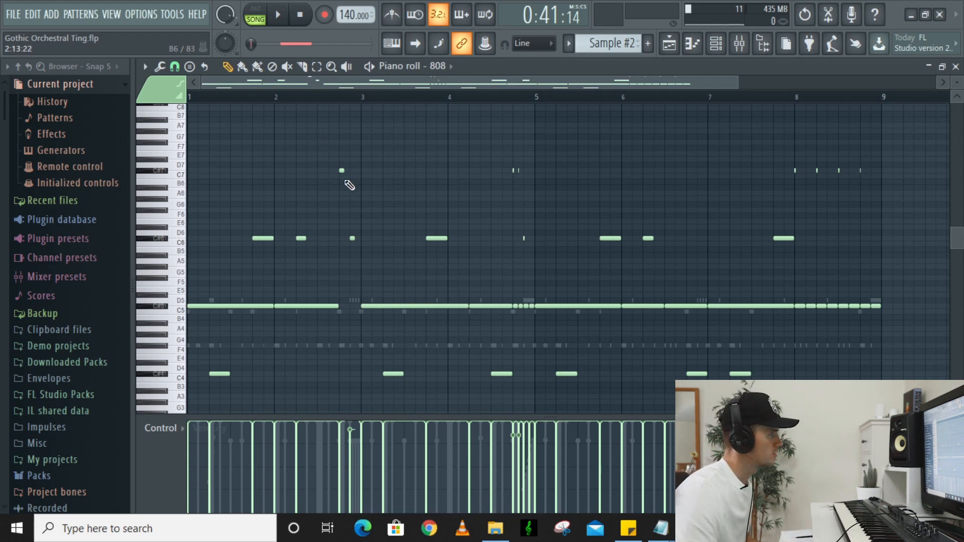
Step: Play the 808 line from the start with the hats and snares
key(space)
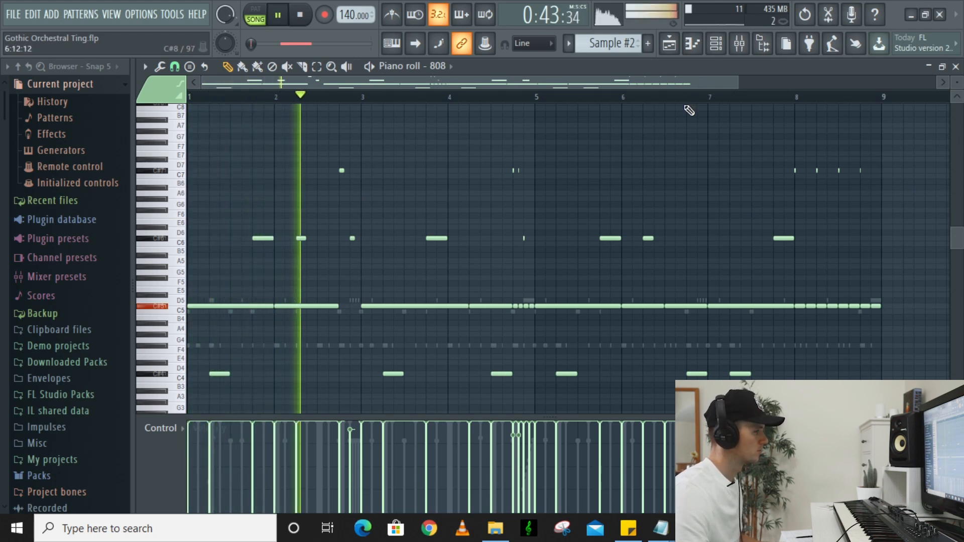
Step: Show the 808 notes' panning in the piano roll's control lane and play the Sample #2 pattern
click(171, 433)
click(182, 426)
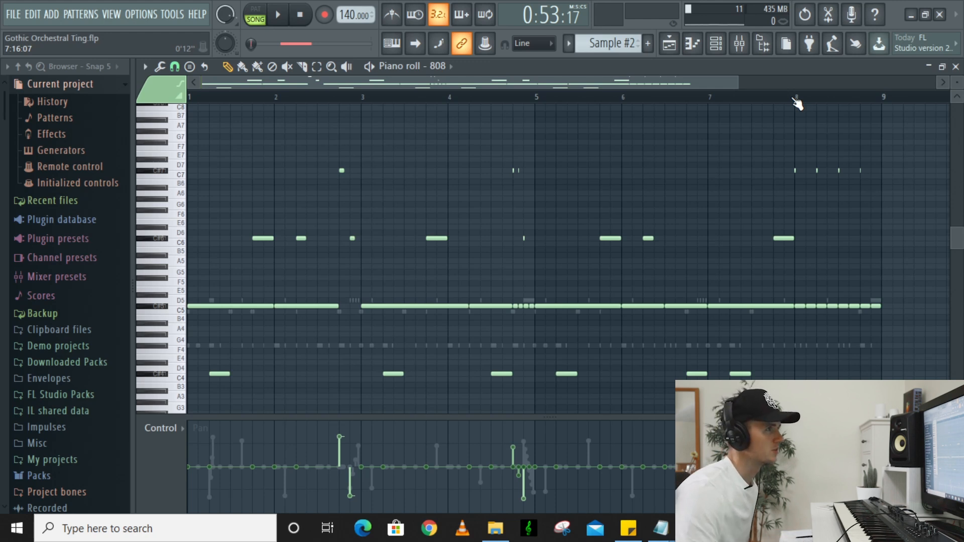
key(space)
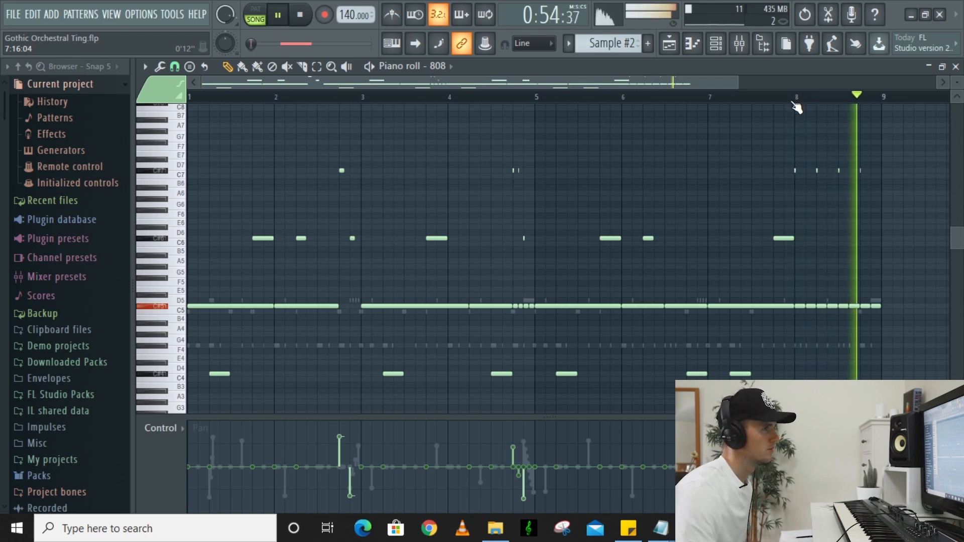
click(721, 50)
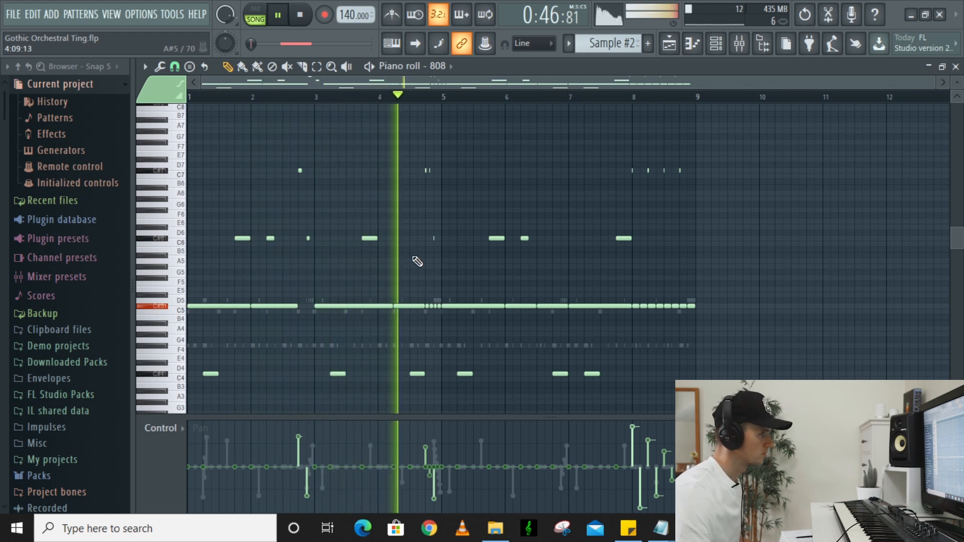
key(space)
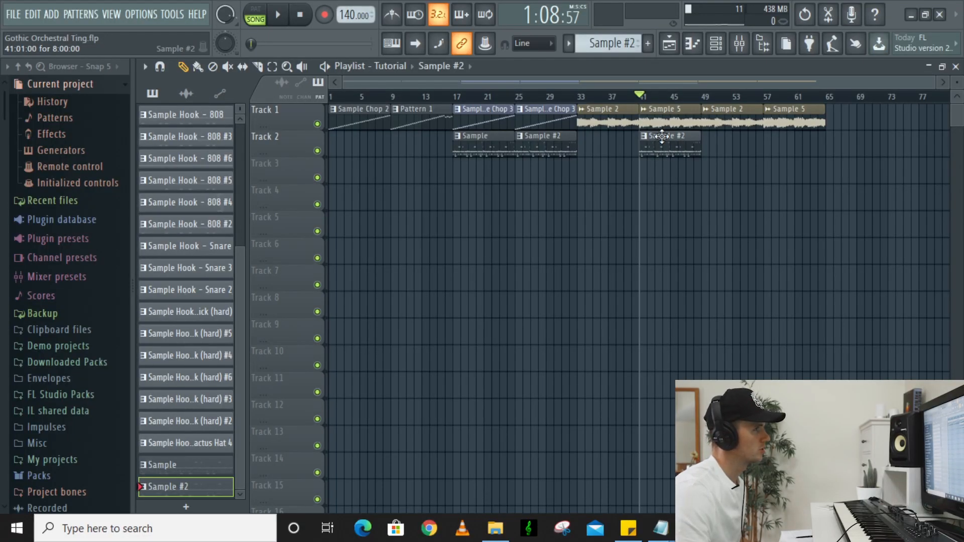
double_click(661, 136)
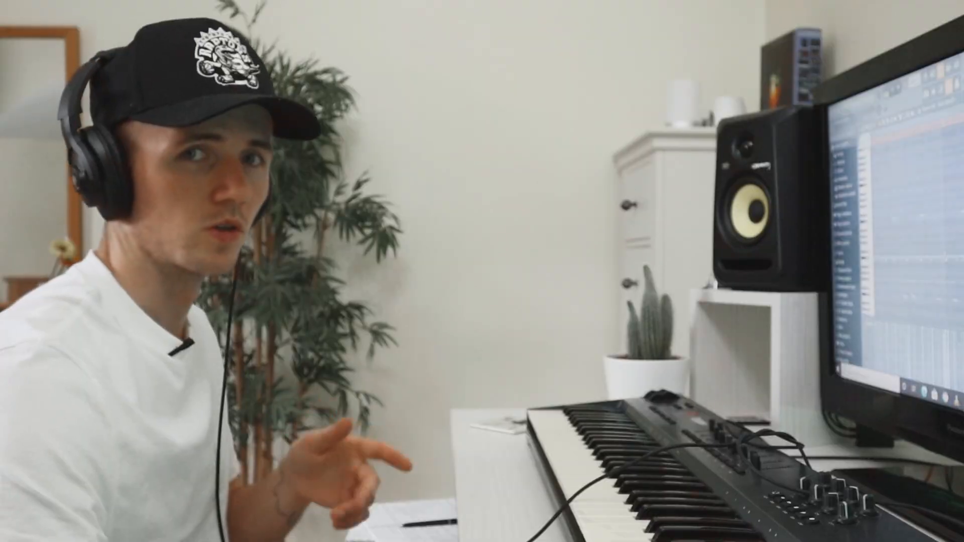
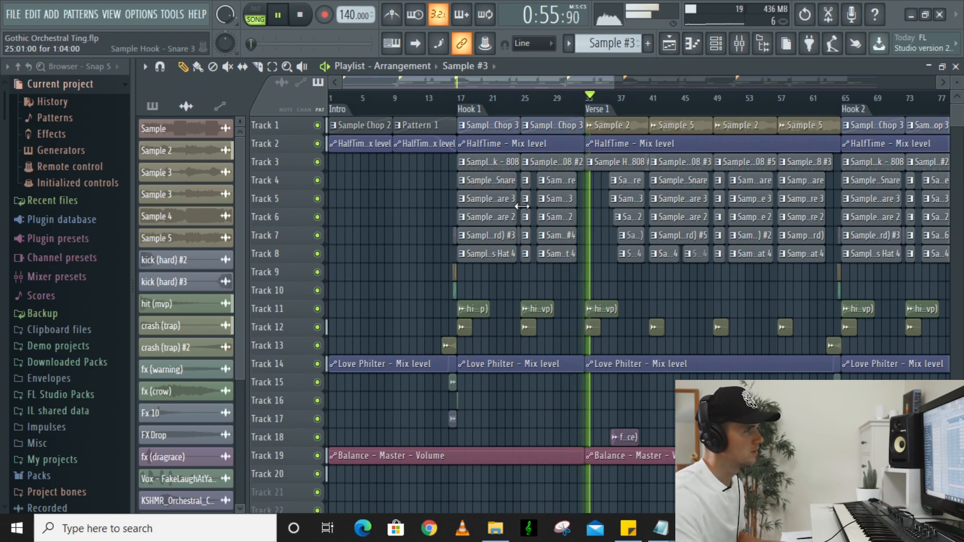
Step: Enlarge the arrangement tracks and play the HalfTime mix level automation leading into Hook 1 from about bar 14
key(space)
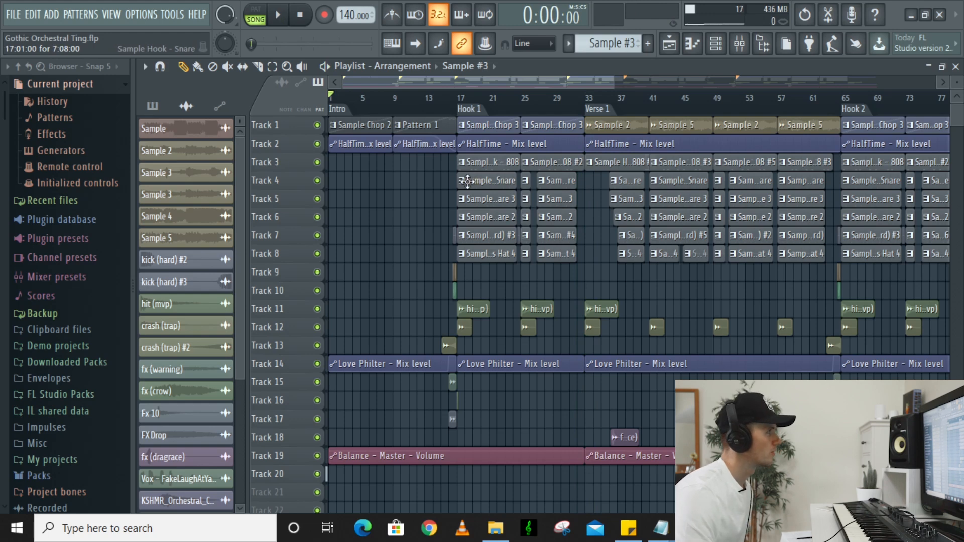
alt+scroll(439, 162, up, 3)
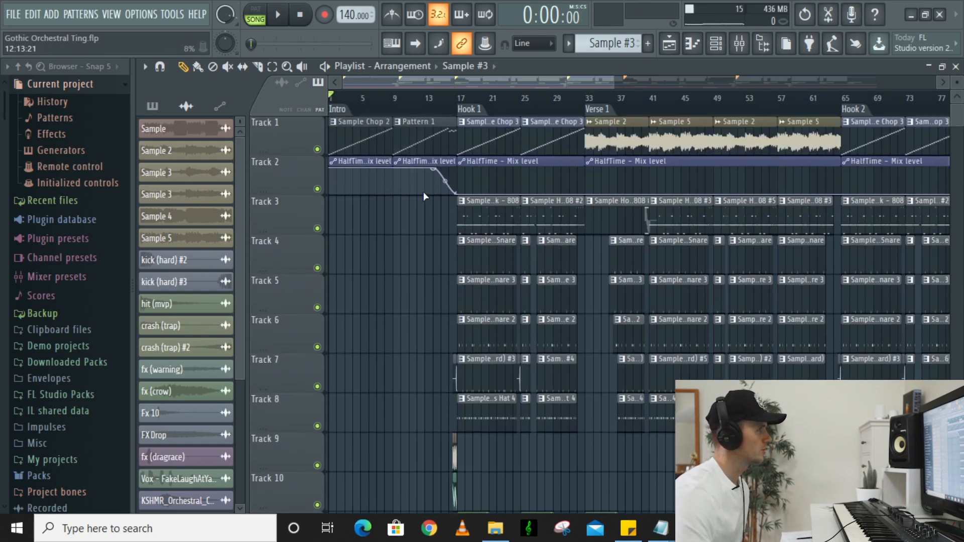
ctrl+scroll(424, 196, up, 3)
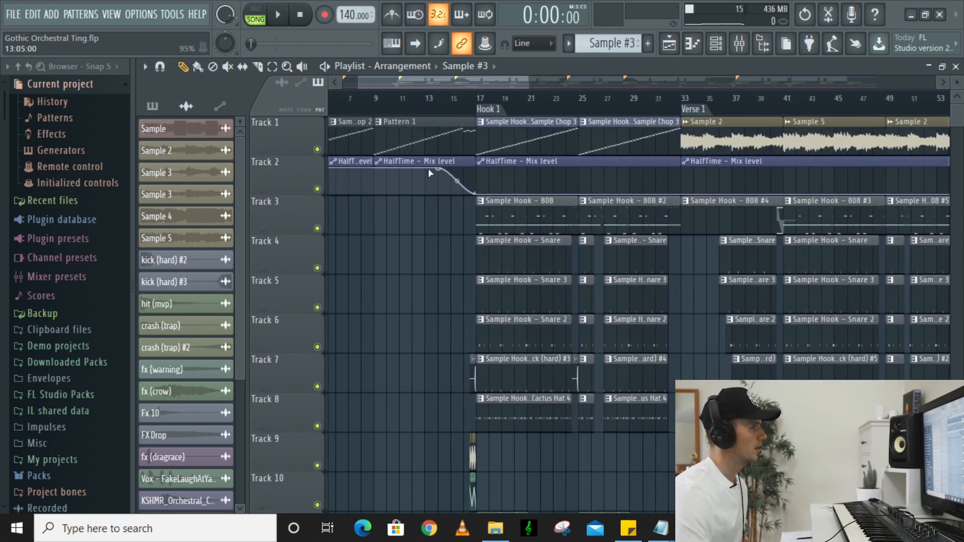
click(439, 102)
key(space)
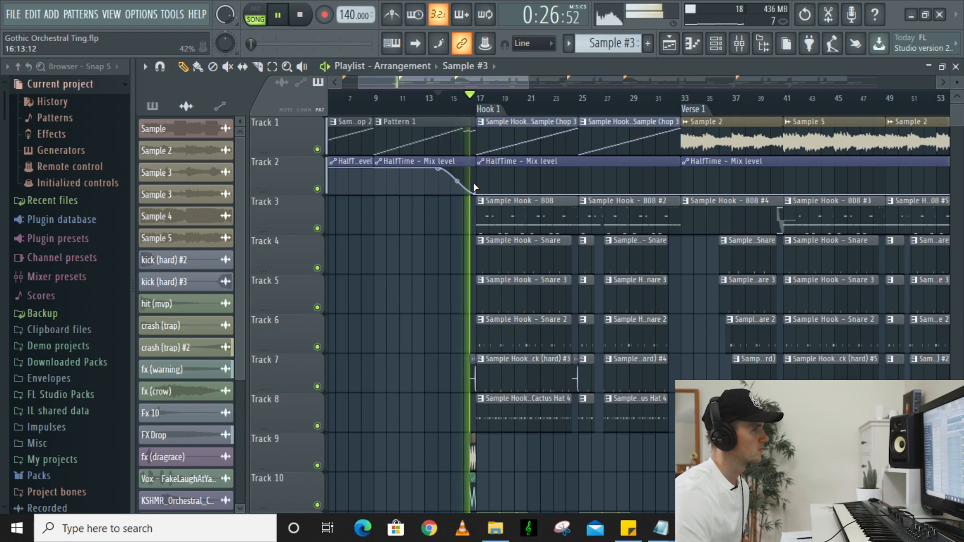
key(space)
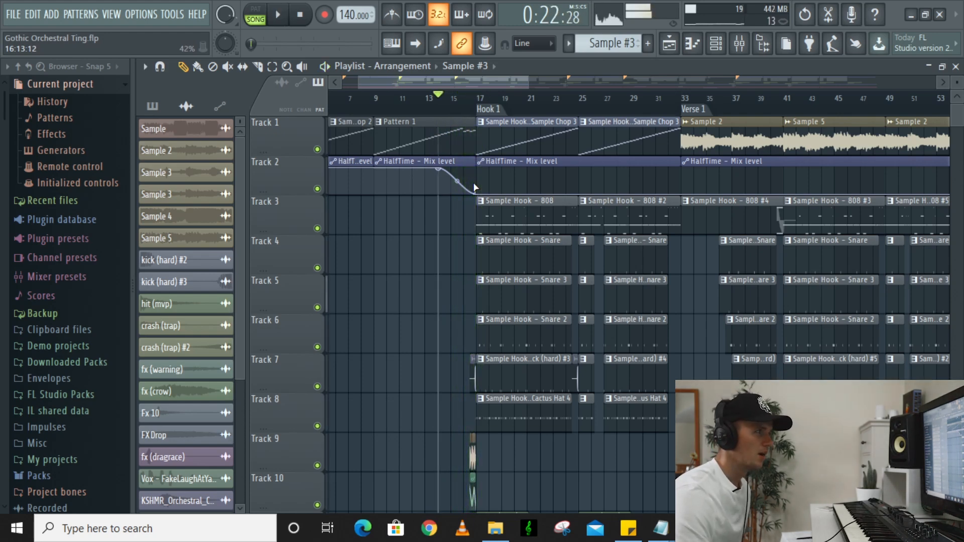
Step: Inspect the channel settings of the kick (hard) #3 clip placed just before Hook 1, including its reverse effect
scroll(475, 339, down, 3)
ctrl+scroll(470, 346, up, 2)
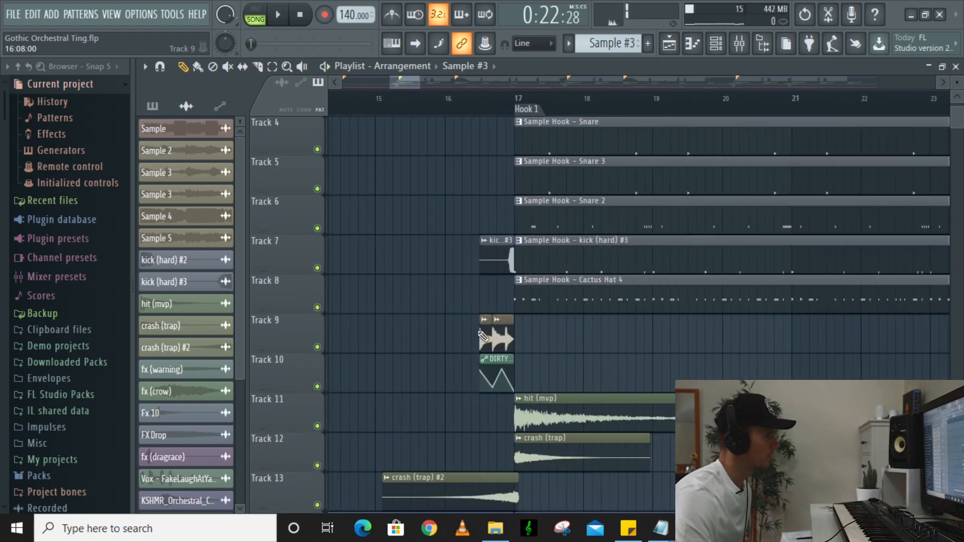
scroll(498, 314, up, 5)
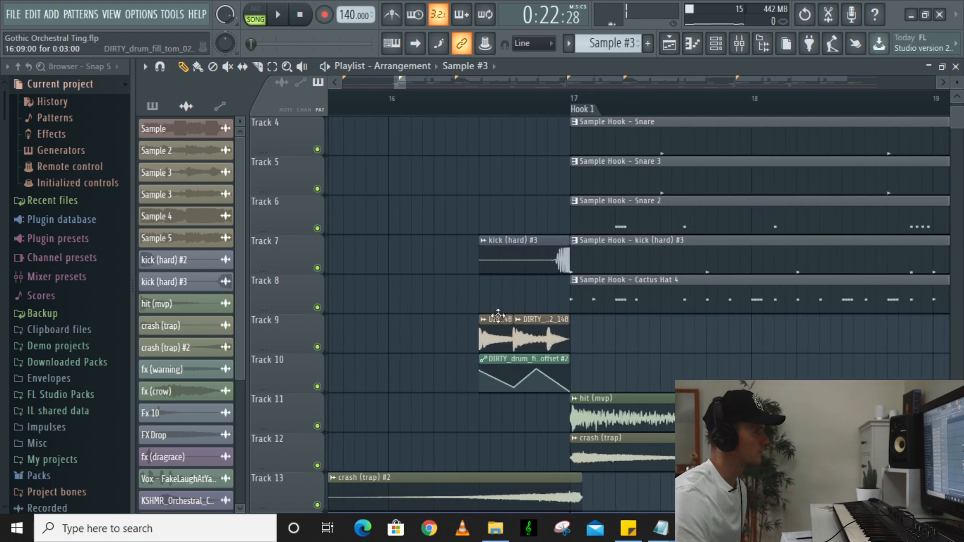
double_click(549, 256)
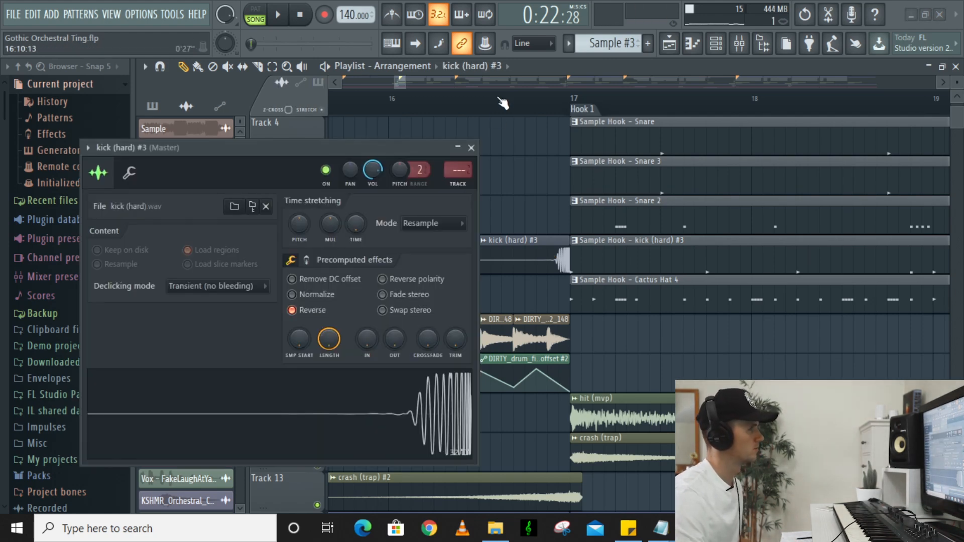
click(471, 148)
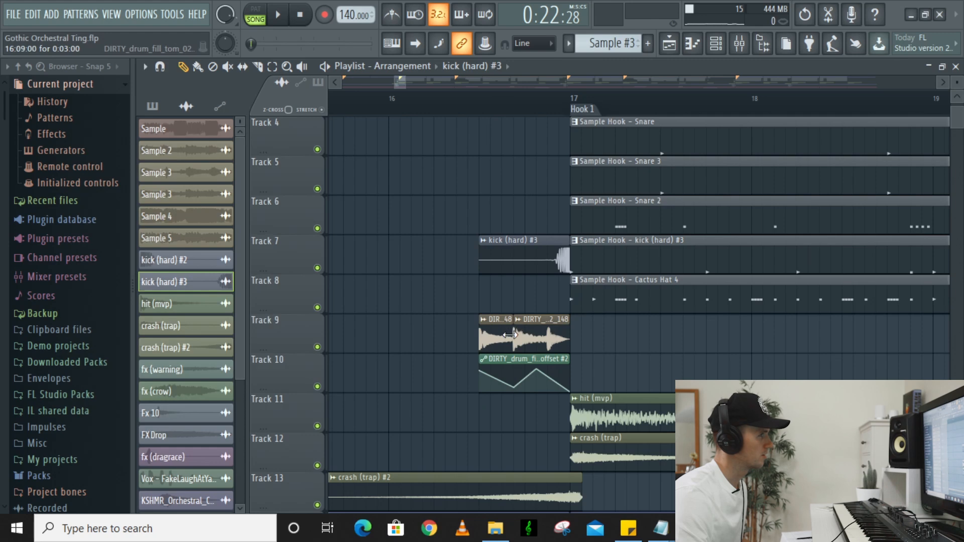
Step: Inspect the DIRTY_drum_fill_tom_02_148 clip's channel settings and audition the hit (mvp) clip at the start of Hook 1
double_click(495, 339)
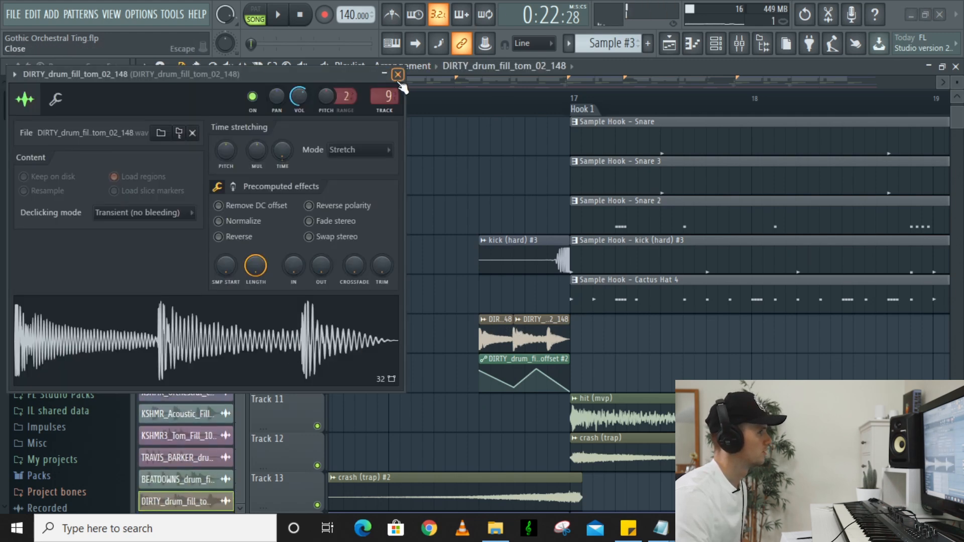
click(398, 74)
scroll(559, 230, down, 2)
double_click(617, 341)
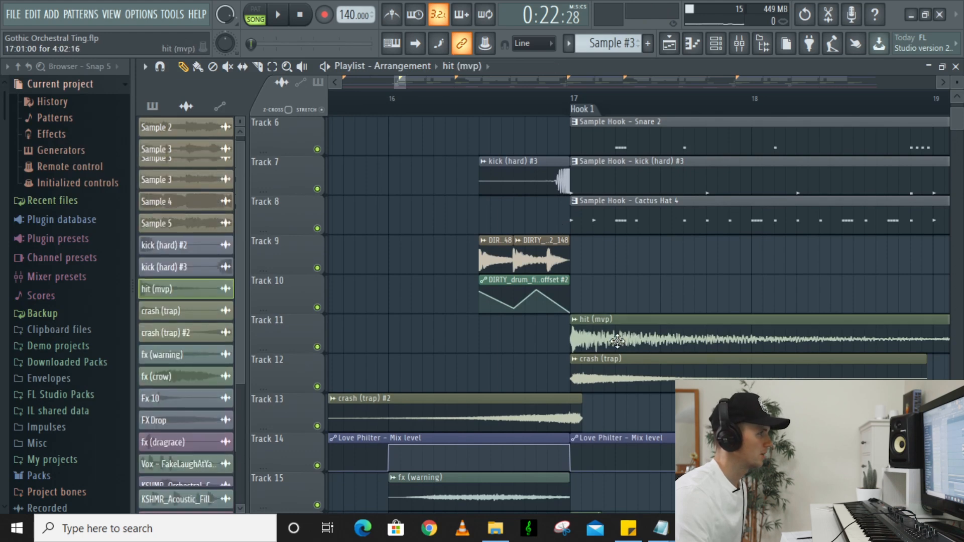
click(489, 166)
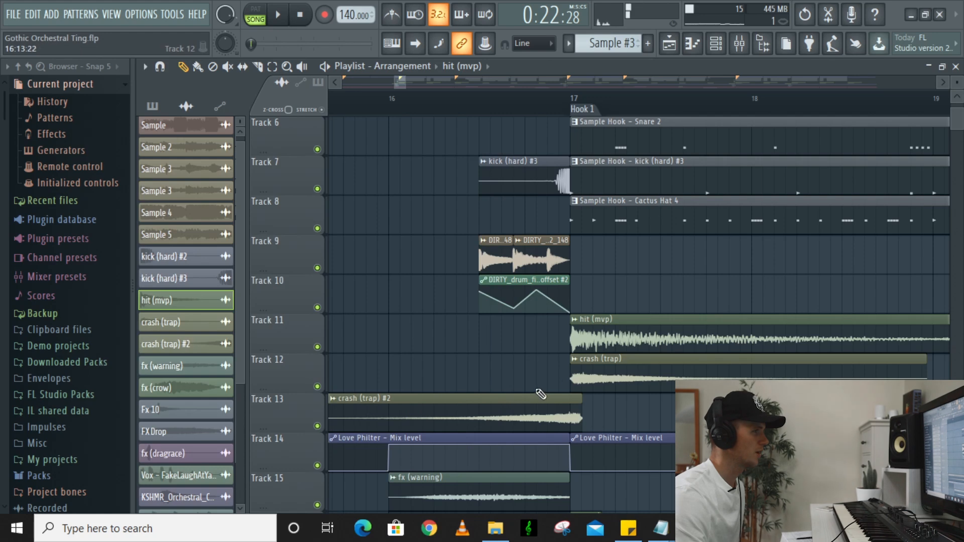
Step: Examine the transition layers around bar 17: crash (trap) #2, Love Philter automation, fx (warning), fx (crow) and FX Drop
scroll(588, 376, down, 3)
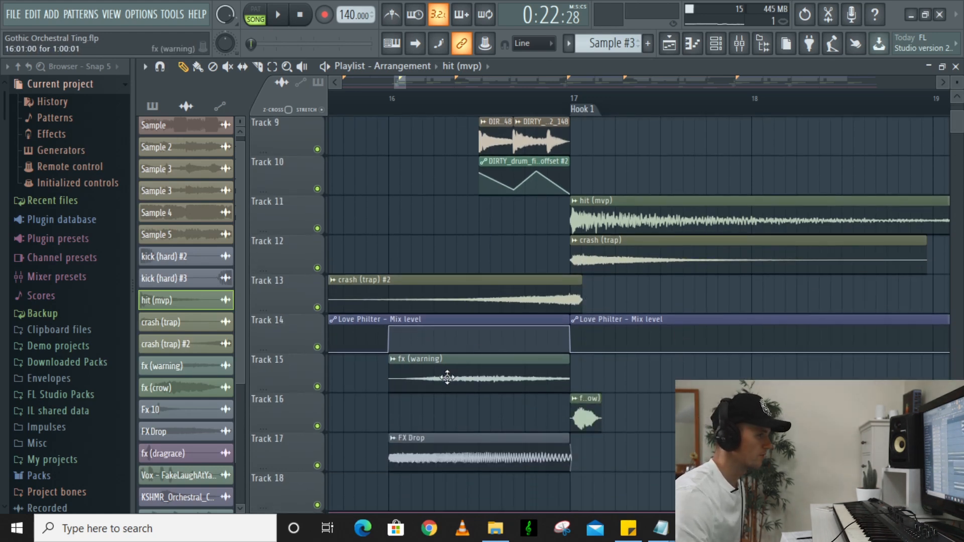
scroll(519, 345, down, 3)
scroll(591, 324, up, 2)
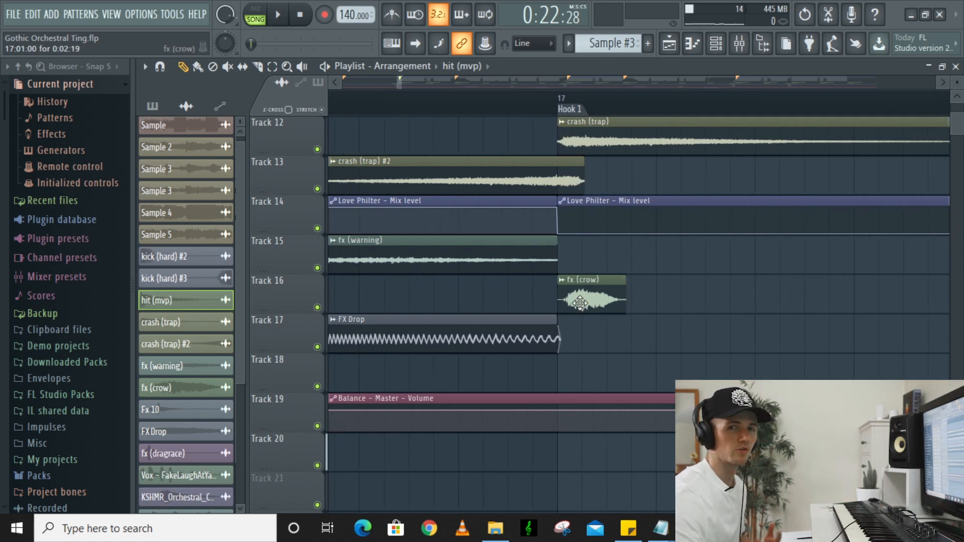
scroll(494, 303, down, 2)
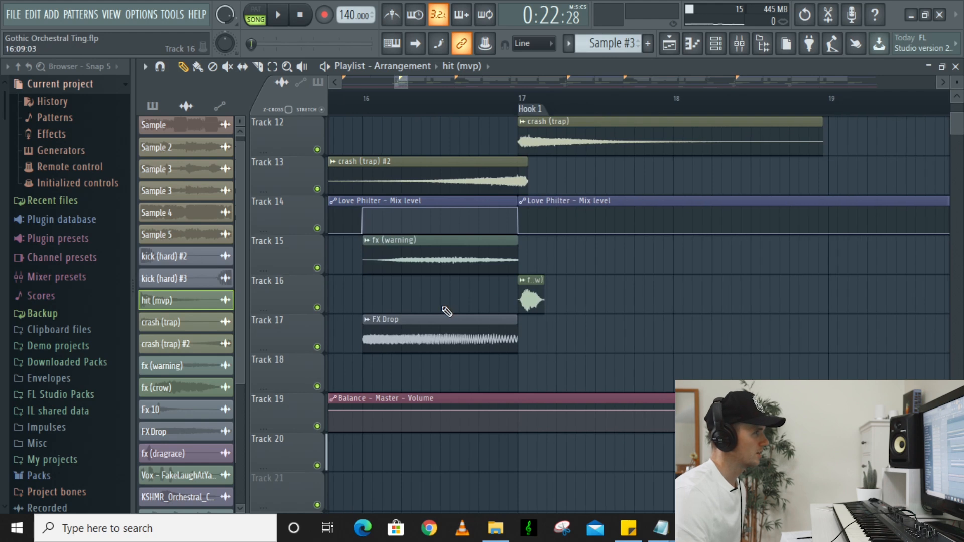
scroll(447, 312, up, 3)
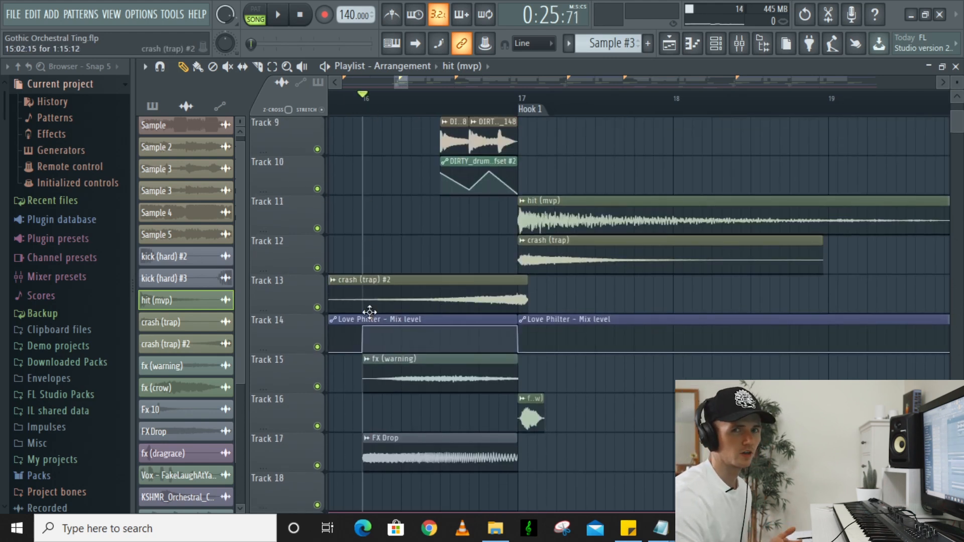
scroll(369, 312, up, 8)
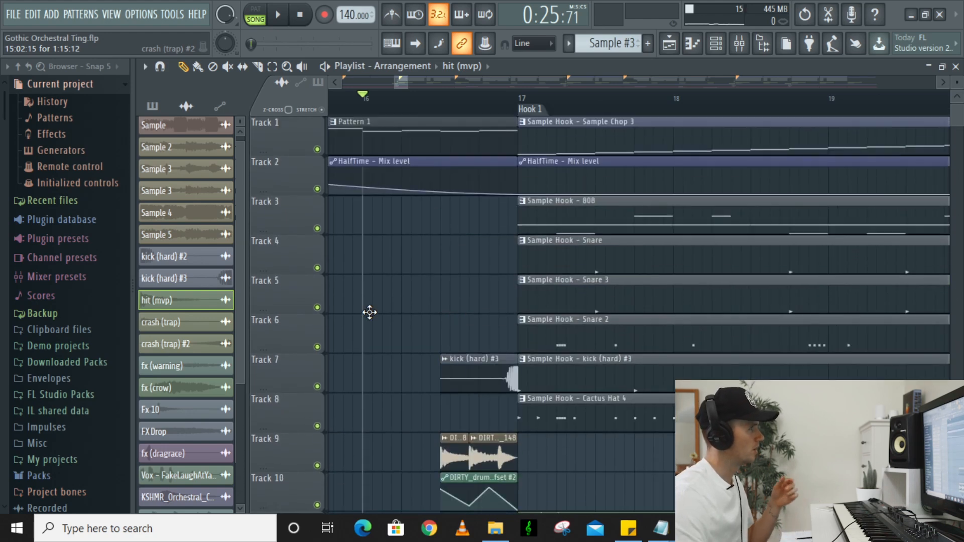
scroll(401, 282, down, 4)
scroll(402, 290, down, 5)
scroll(386, 384, up, 5)
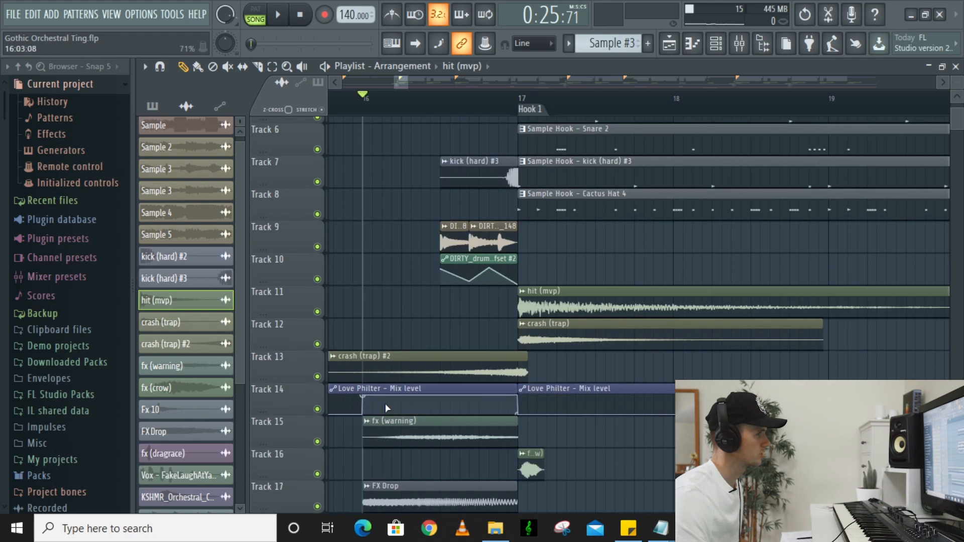
Step: Play briefly from bar 16 and look closely at the tom fill's panning automation on Track 10
key(space)
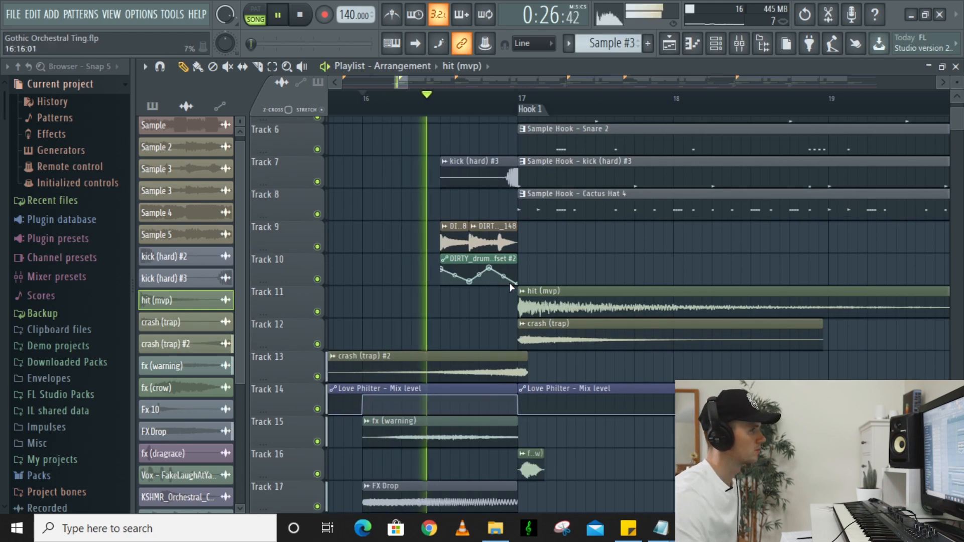
key(space)
scroll(468, 258, up, 3)
scroll(461, 251, up, 3)
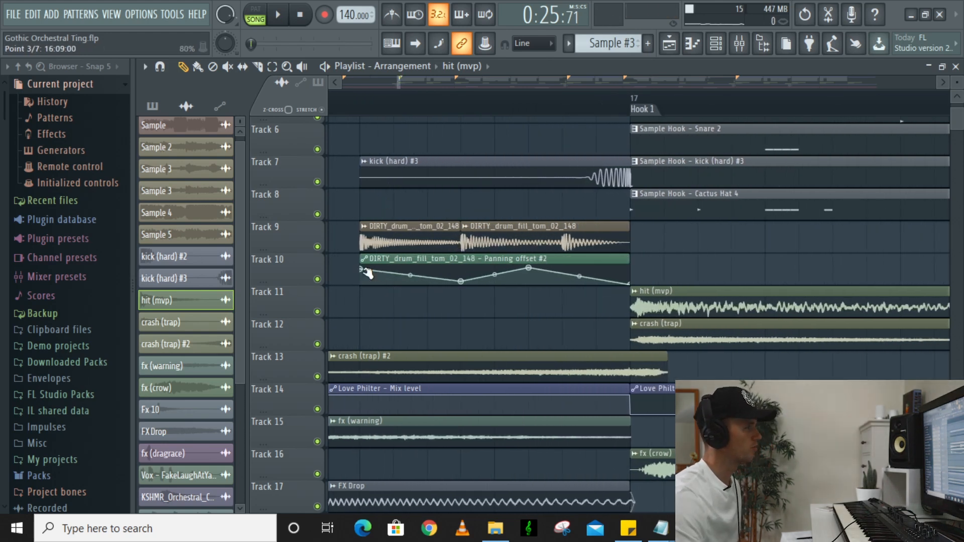
Step: Play the transition from bar 16 into Hook 1 and review the full track layout of the hook
key(space)
scroll(467, 261, down, 4)
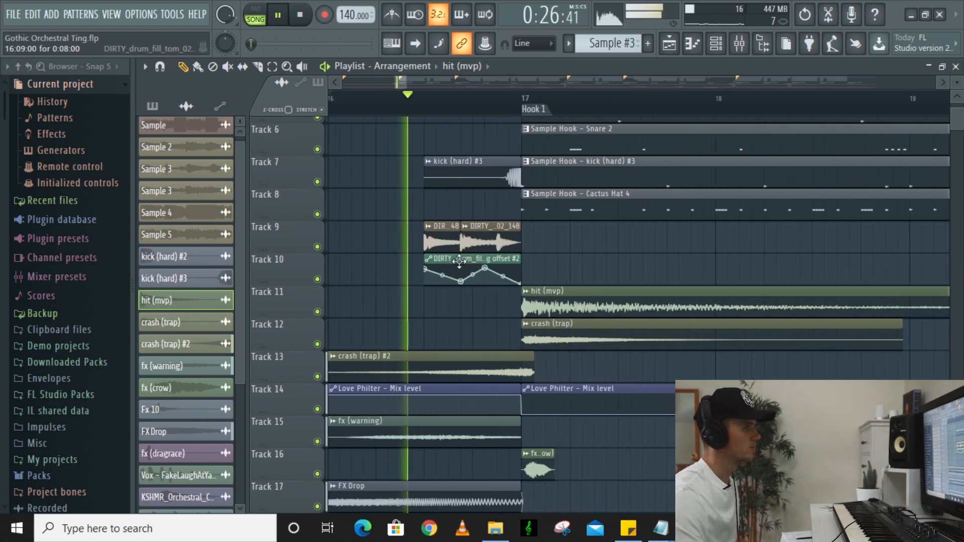
scroll(467, 261, down, 5)
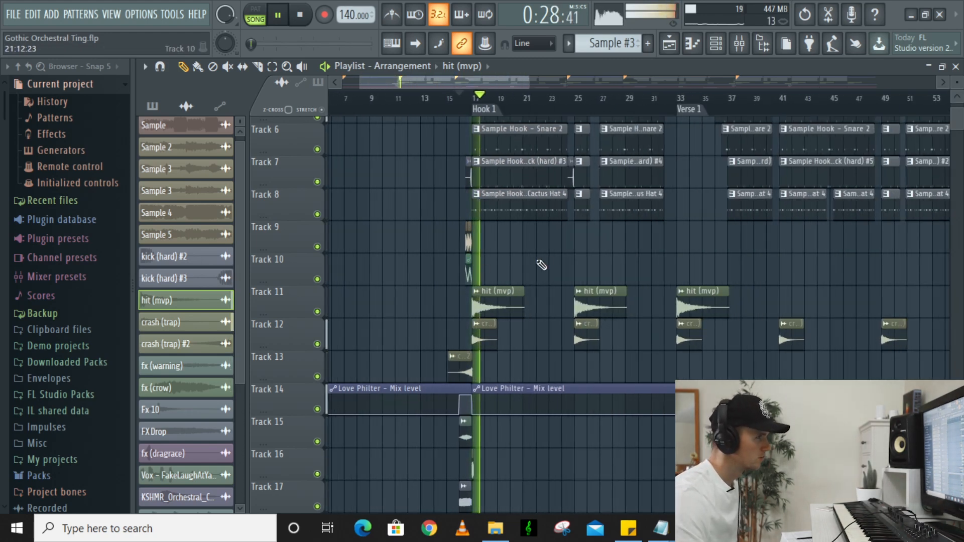
scroll(467, 261, down, 3)
scroll(551, 270, up, 2)
scroll(552, 270, up, 1)
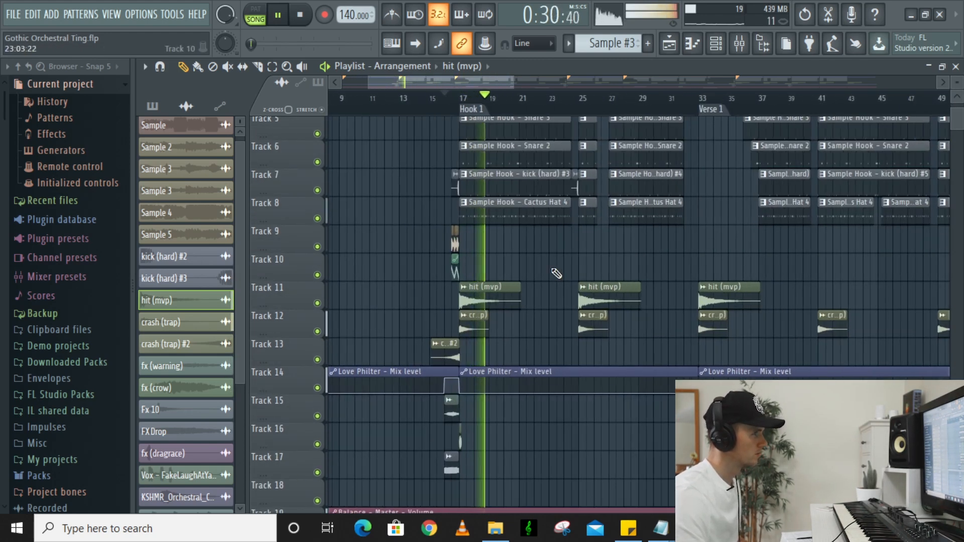
scroll(551, 270, up, 3)
key(space)
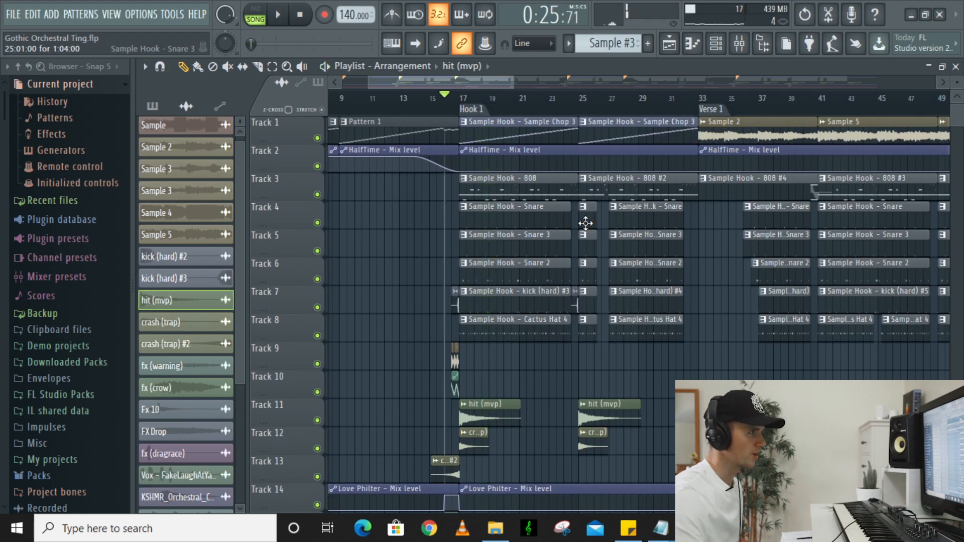
Step: Play Hook 1 from about bar 22 to review the drum dropouts around bars 24 and 26
click(541, 99)
key(space)
scroll(564, 296, up, 3)
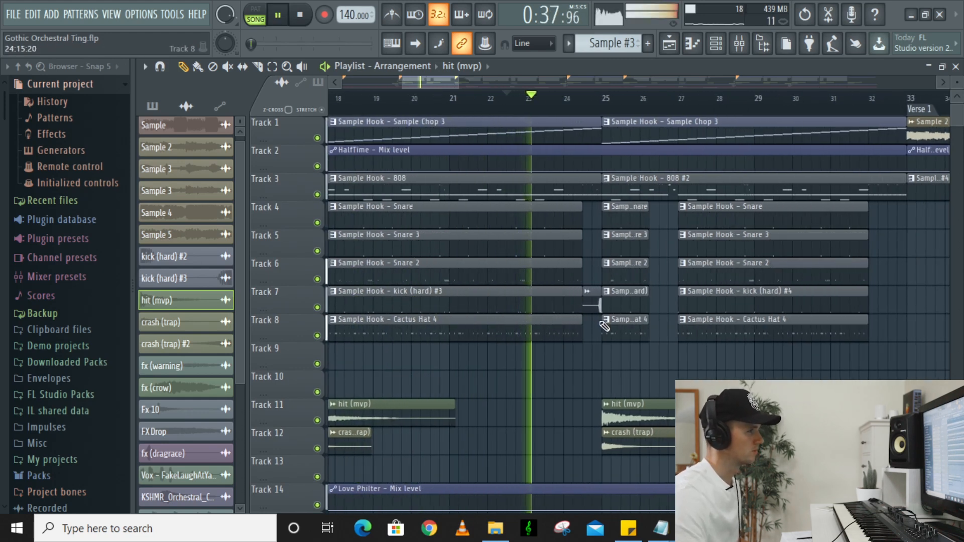
scroll(618, 310, up, 2)
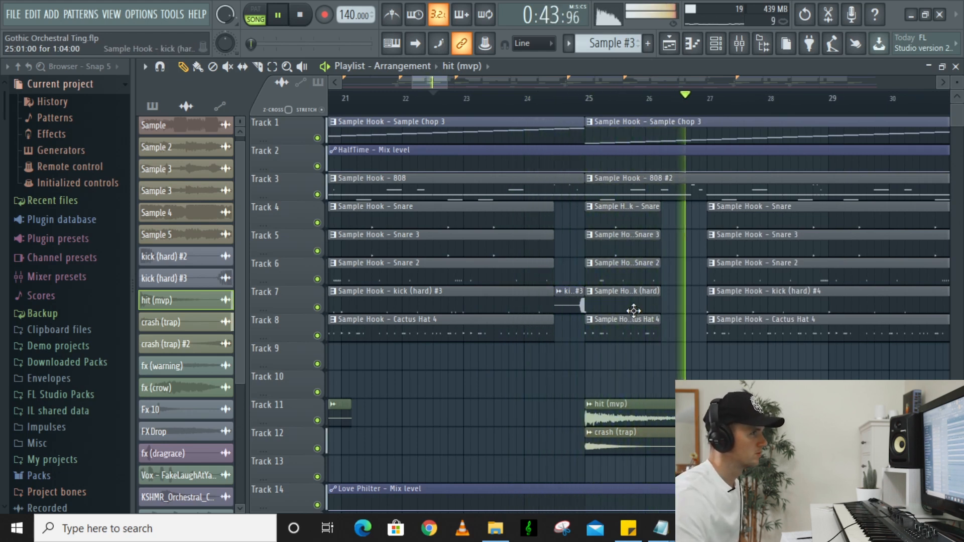
scroll(634, 314, down, 4)
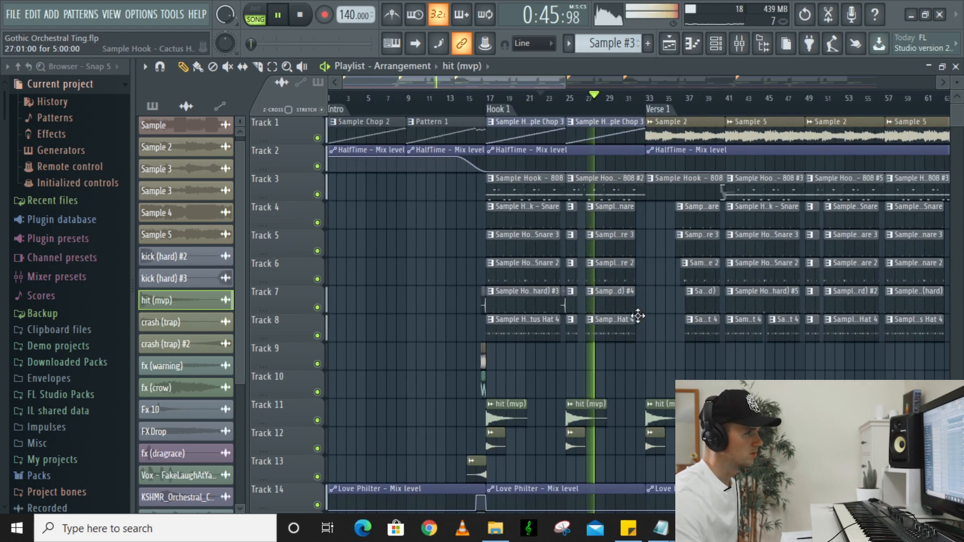
scroll(635, 281, up, 3)
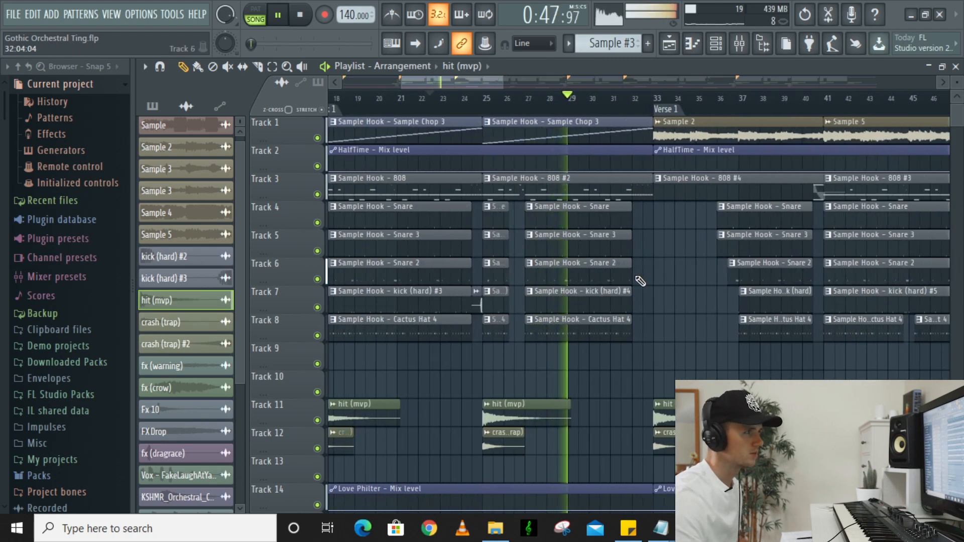
key(space)
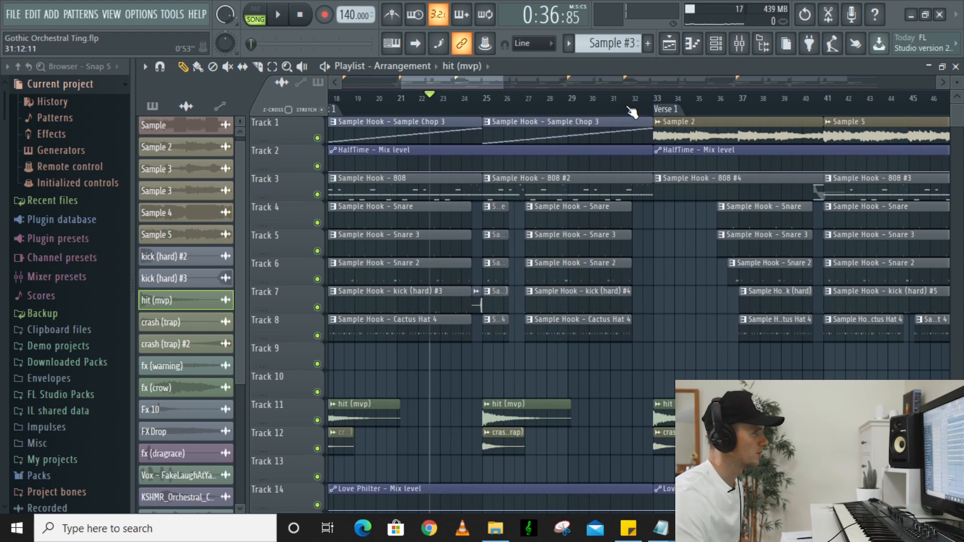
Step: Play from about bar 32 into Verse 1 and review how the drum layers re-enter around bars 36 and 37
drag(628, 103, 632, 106)
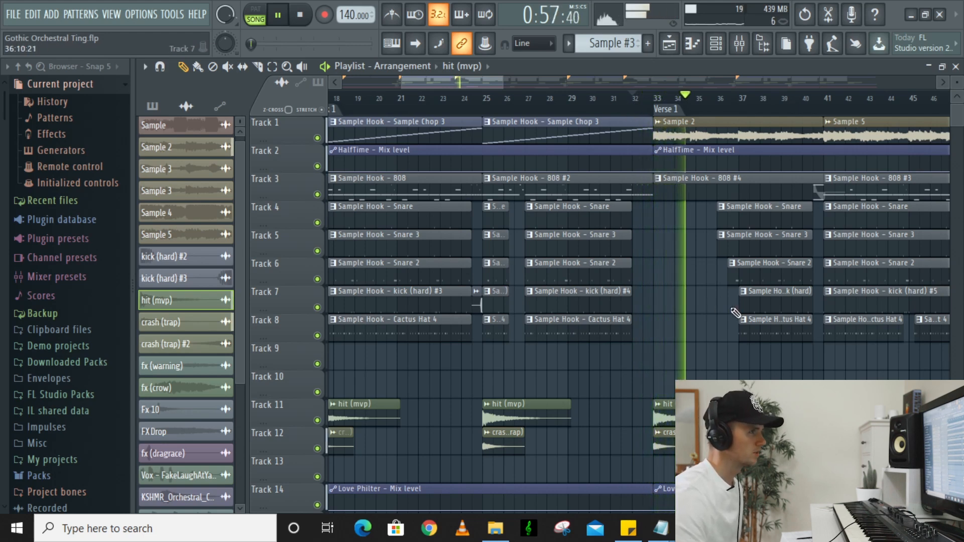
scroll(741, 314, down, 3)
scroll(773, 321, up, 3)
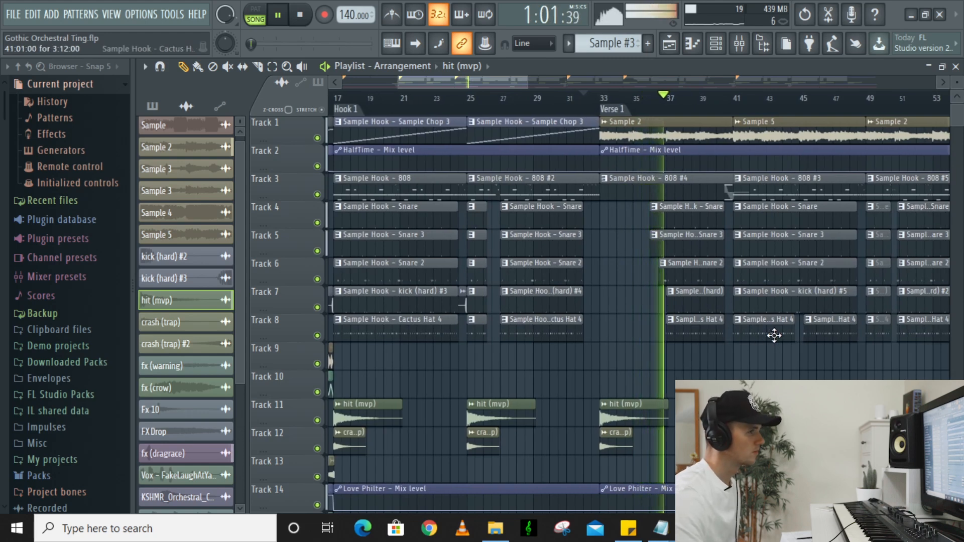
scroll(773, 335, down, 4)
scroll(731, 351, up, 4)
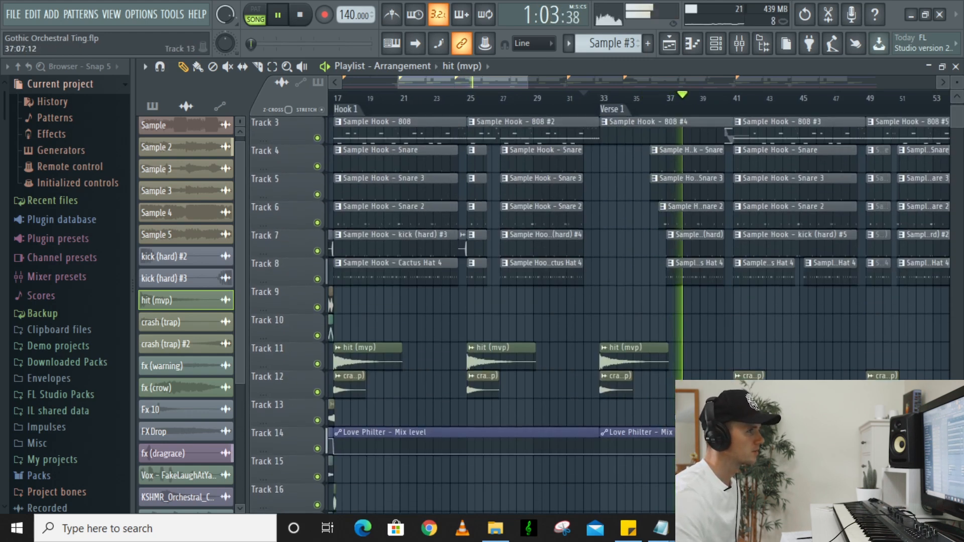
scroll(733, 353, up, 2)
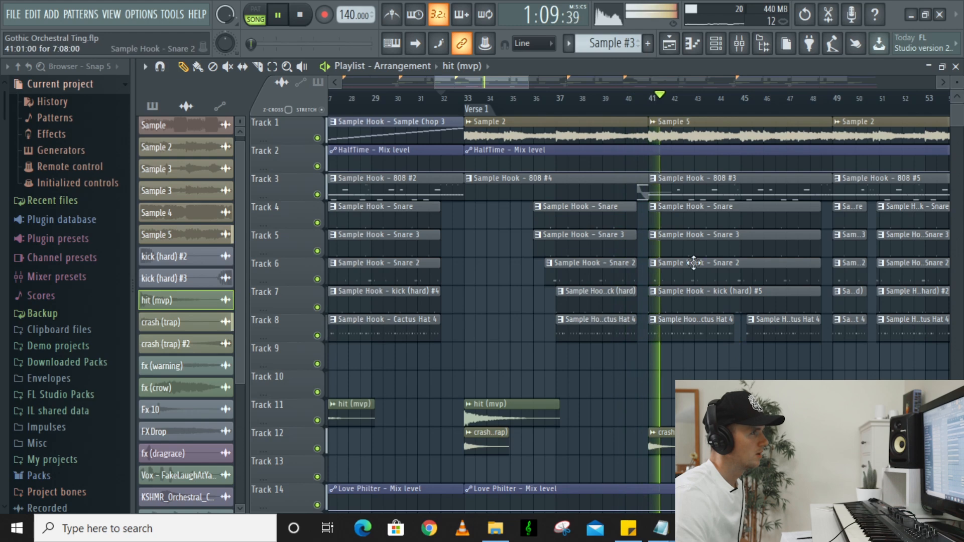
Step: Stop playback, open the Sample Hook - 808 #4 pattern's notes and inspect the properties of its lower slide note
key(space)
double_click(638, 179)
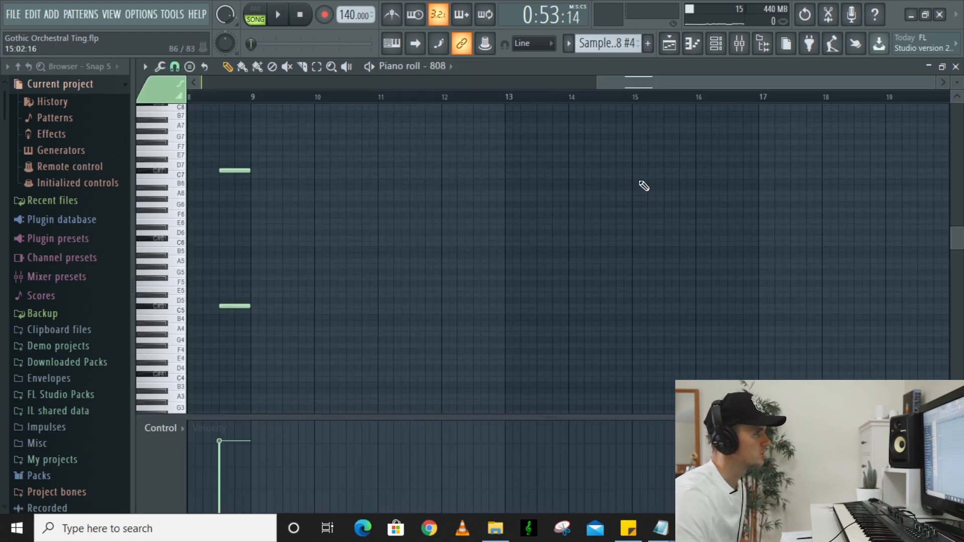
scroll(375, 294, down, 2)
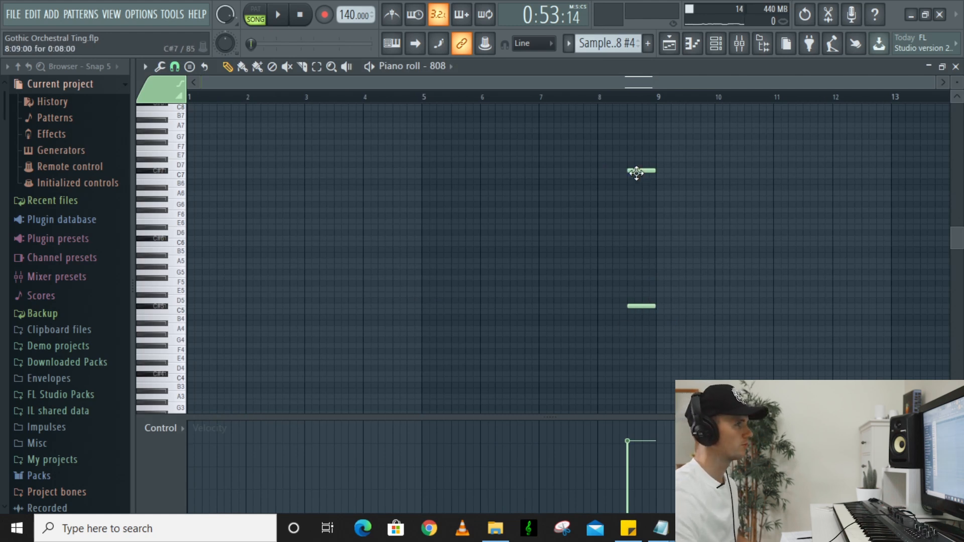
double_click(645, 304)
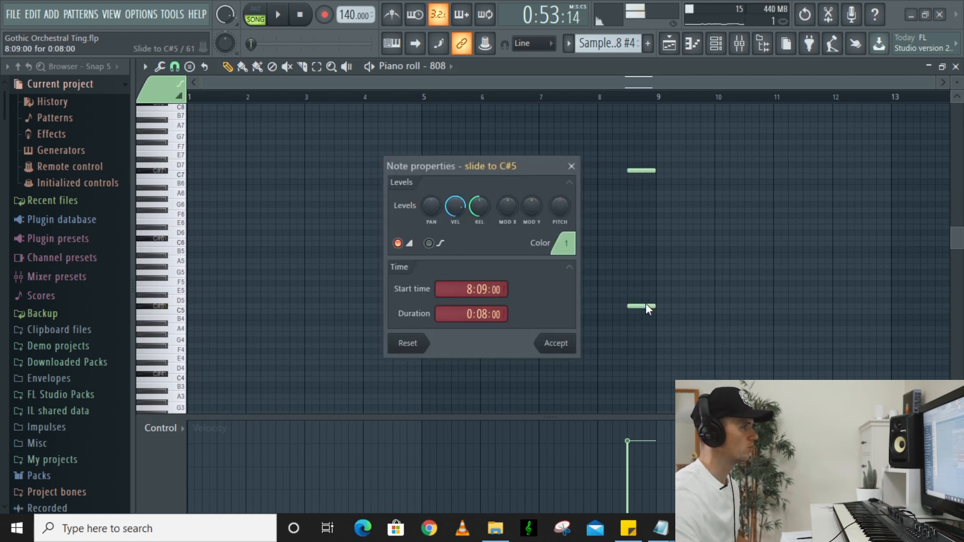
click(572, 166)
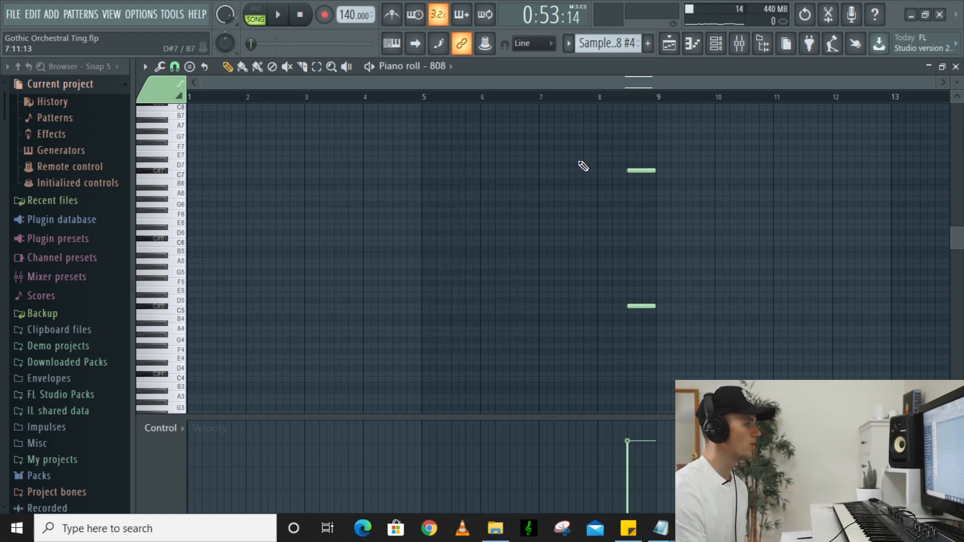
Step: Display the 808's channel panning automation and play the slide from bar 8 of the pattern
click(166, 428)
click(174, 429)
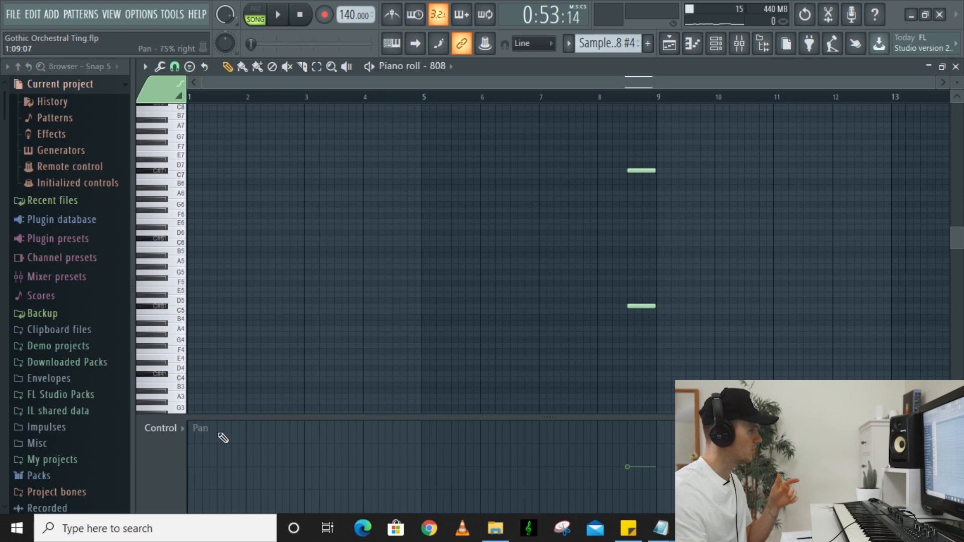
click(169, 430)
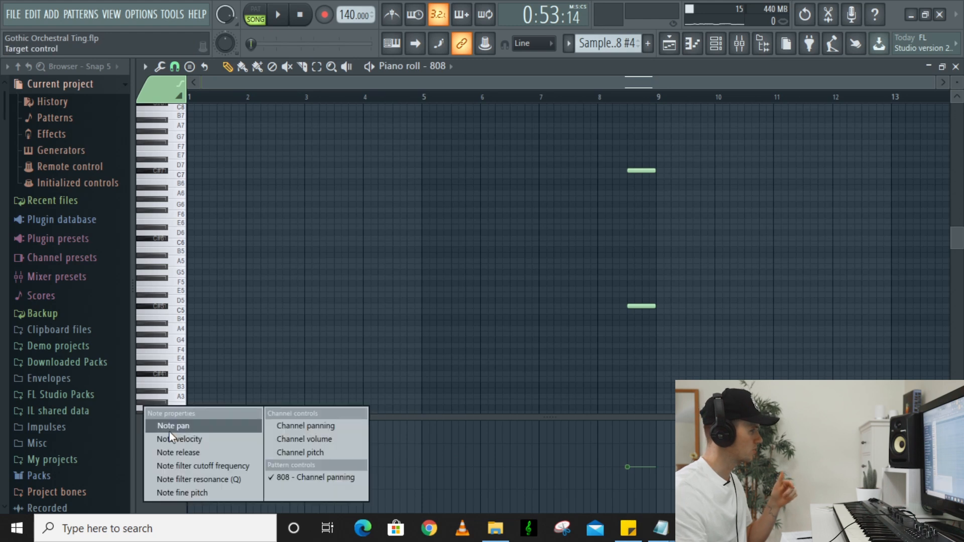
click(315, 426)
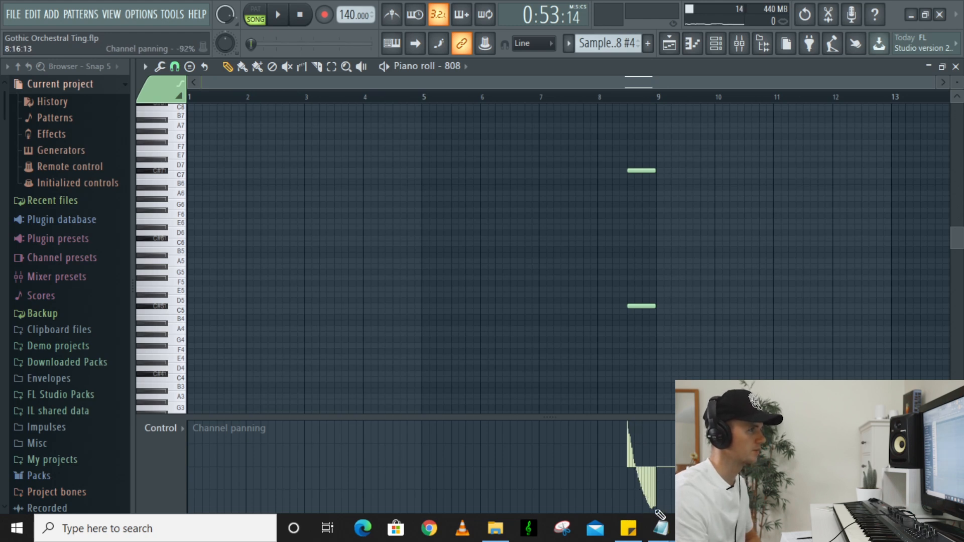
scroll(650, 259, up, 5)
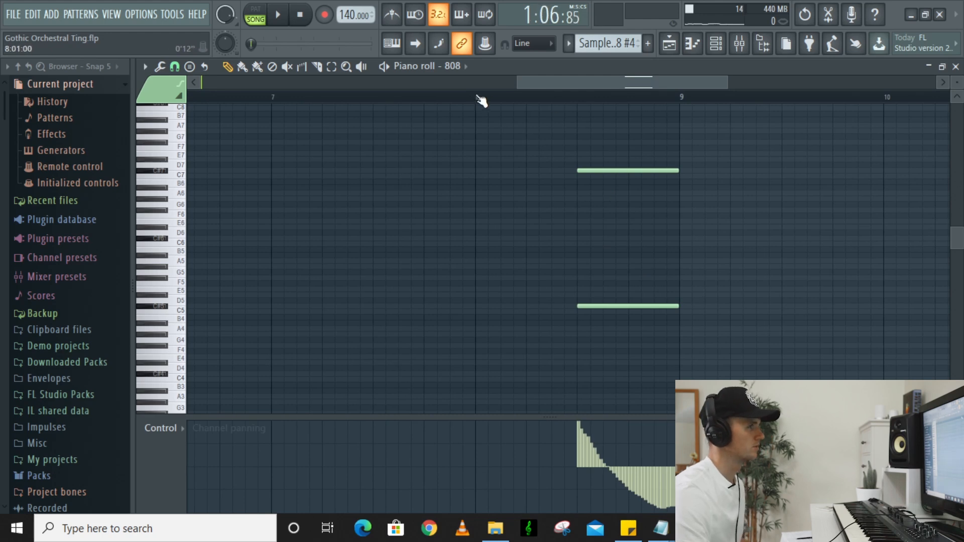
key(space)
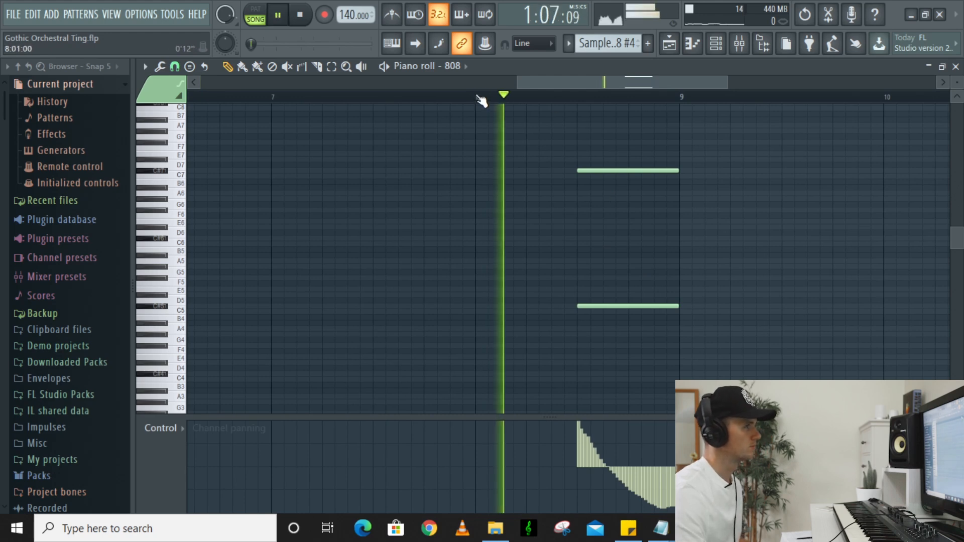
Step: Return to the playlist and play Verse 1 from bar 41, examining the hi-hat gap and the drum dropouts up to bar 51
click(692, 46)
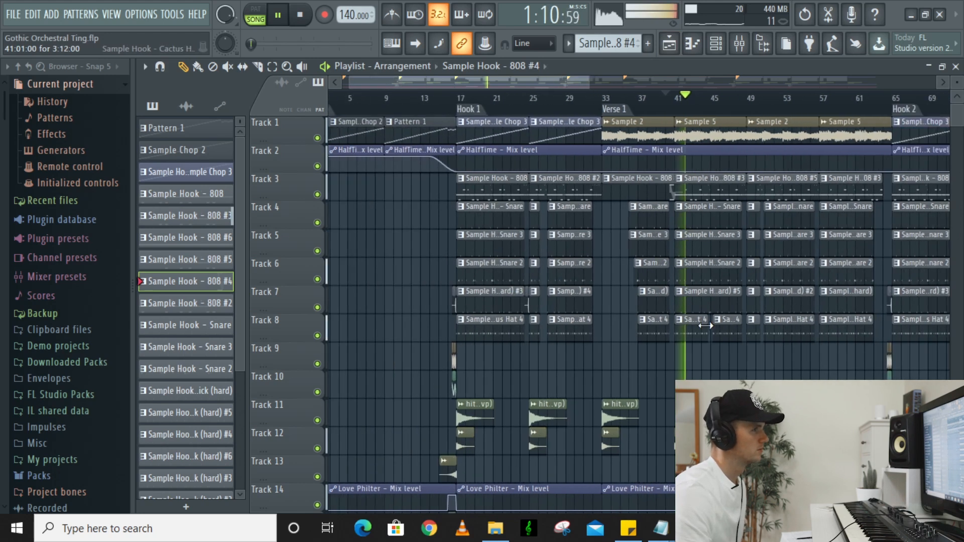
scroll(751, 368, down, 2)
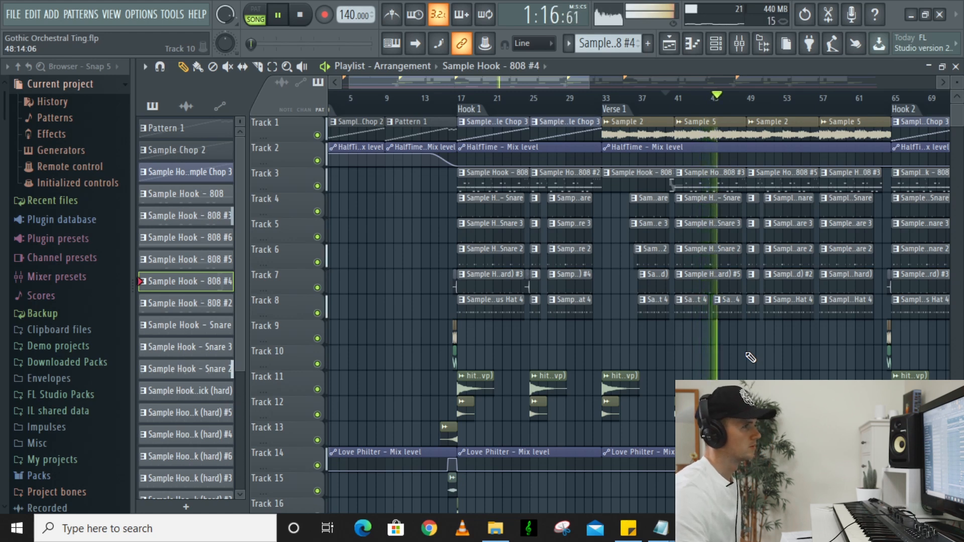
scroll(751, 358, up, 6)
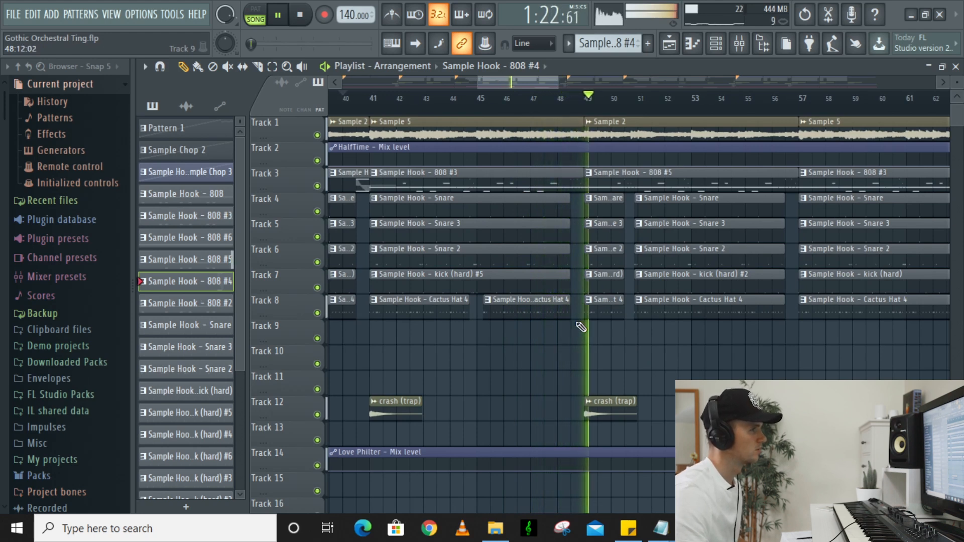
scroll(632, 328, down, 1)
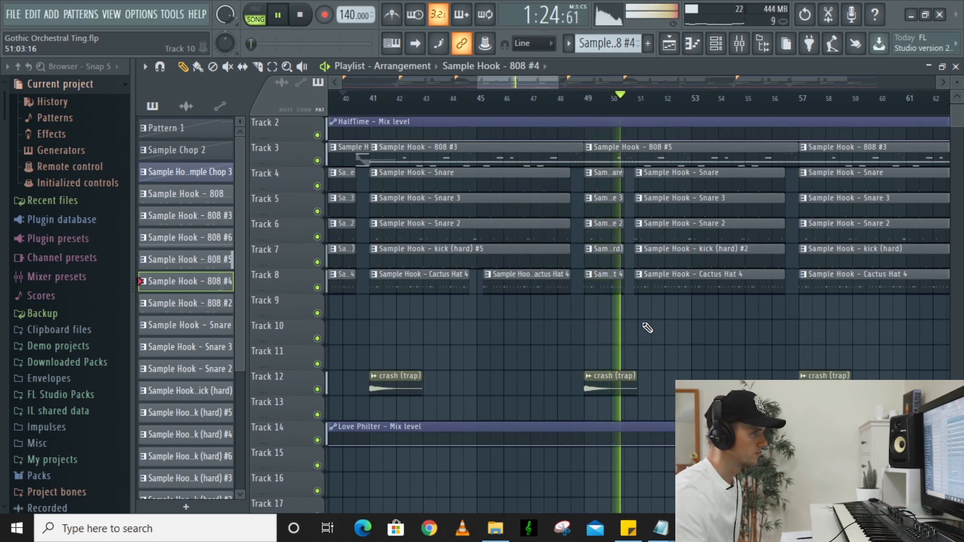
scroll(645, 326, down, 4)
scroll(692, 337, up, 1)
scroll(693, 337, down, 1)
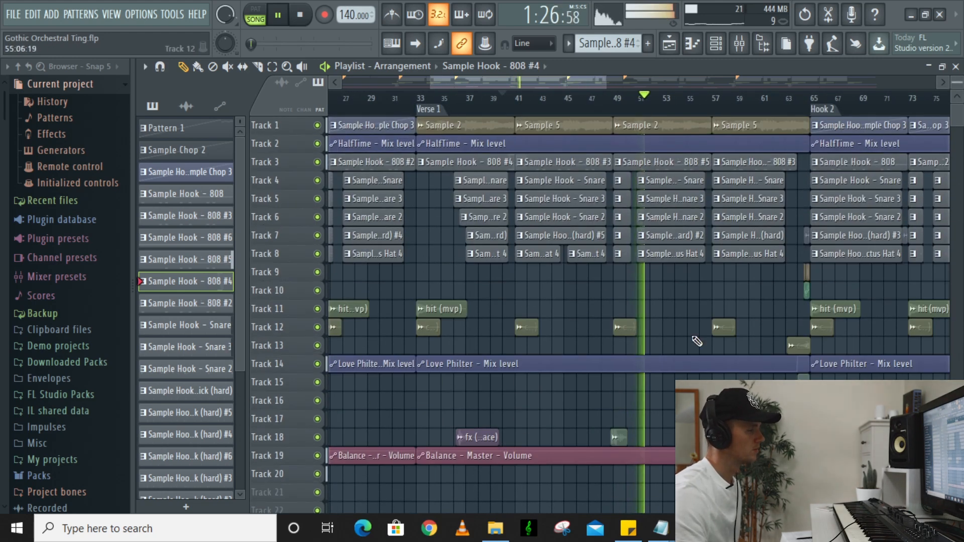
Step: Review Verse 1's track layout alongside the neighbouring hooks while it plays to about bar 57, and stop playback
scroll(700, 338, down, 2)
scroll(699, 308, up, 1)
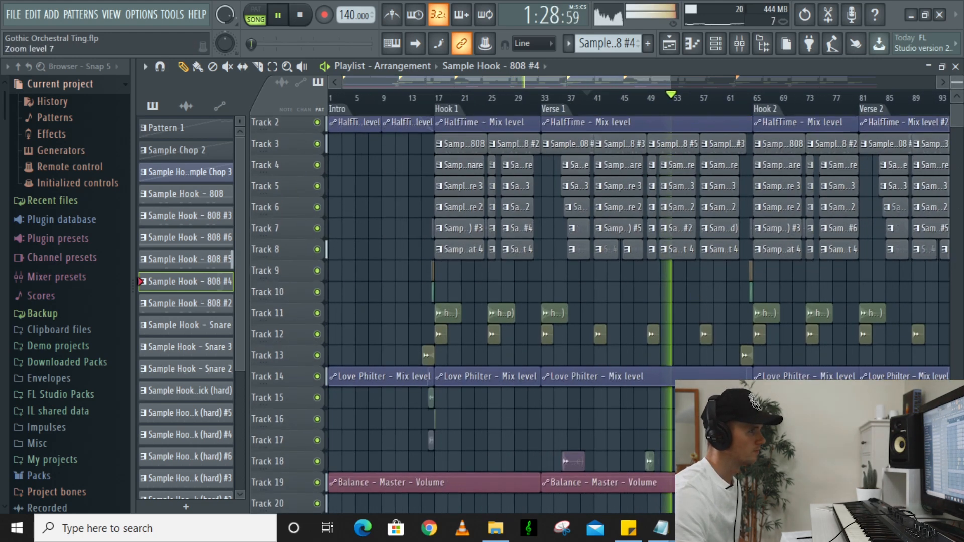
scroll(699, 300, up, 1)
scroll(719, 310, up, 3)
scroll(721, 338, up, 1)
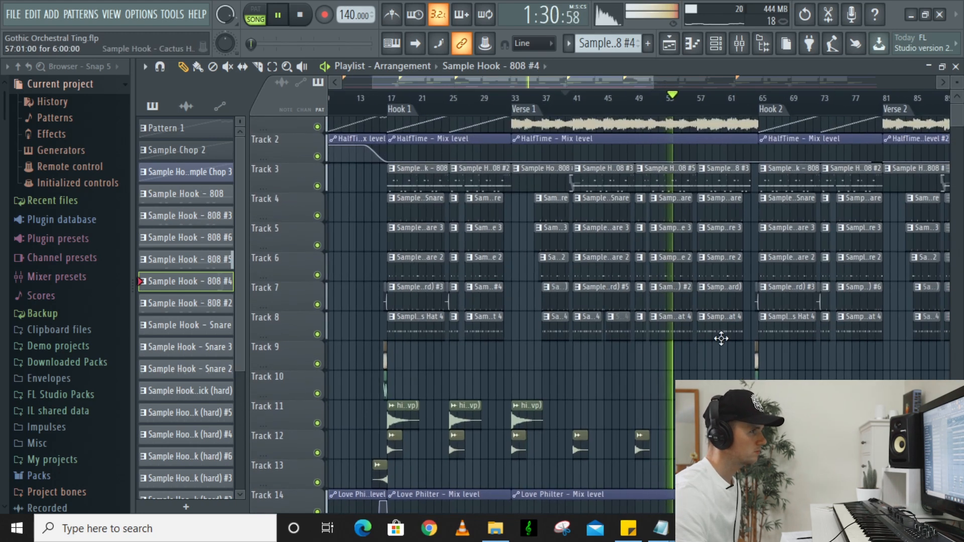
scroll(721, 339, up, 1)
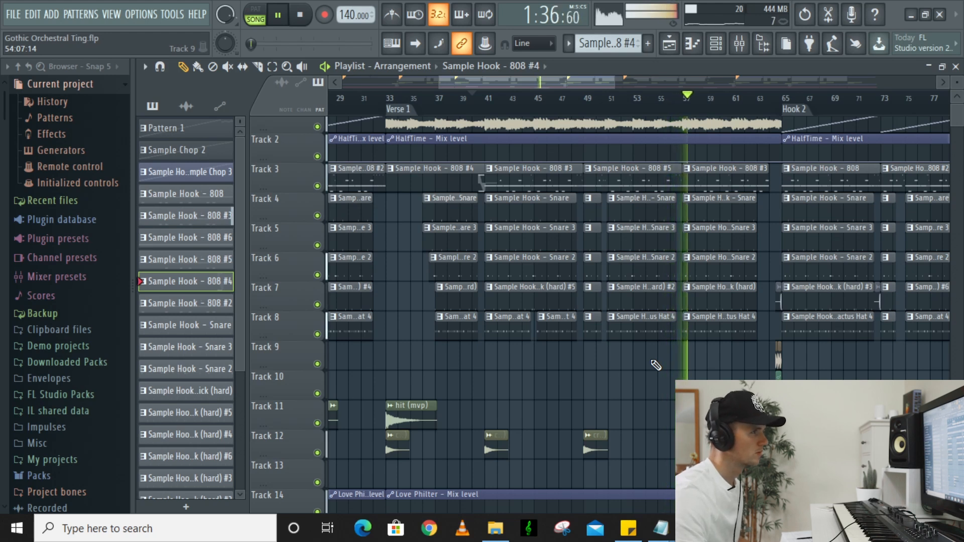
key(space)
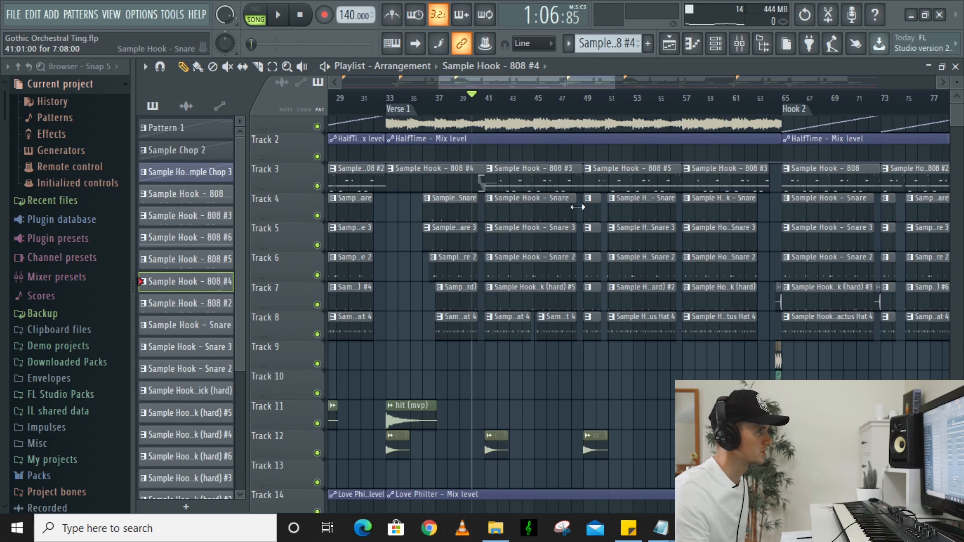
Step: Play the section from about bar 48 to check the drum dropouts before bars 49 and 51
scroll(576, 206, up, 3)
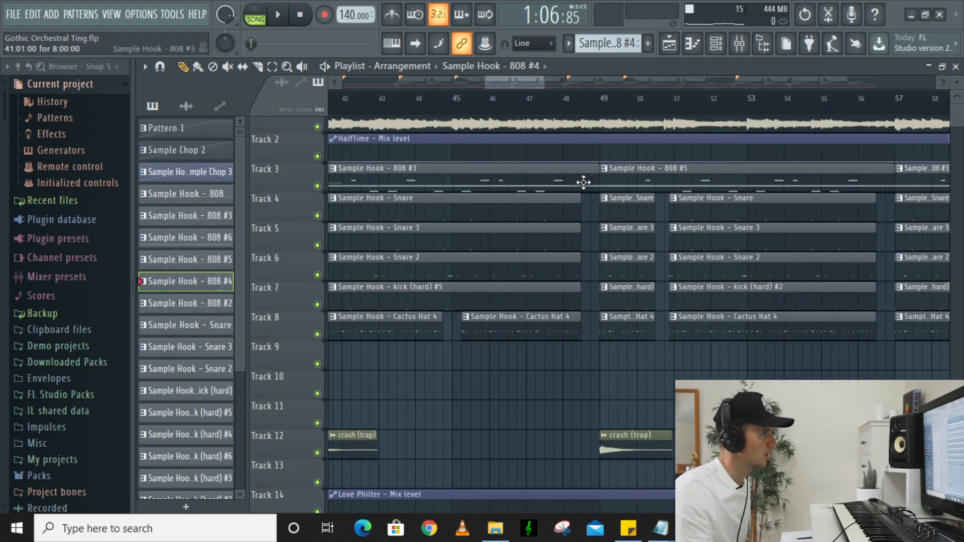
click(582, 116)
key(space)
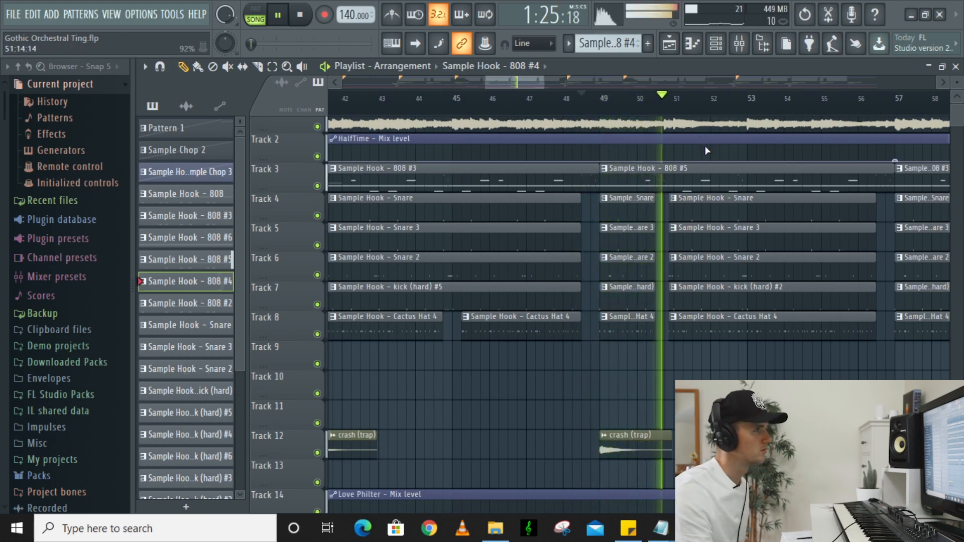
key(space)
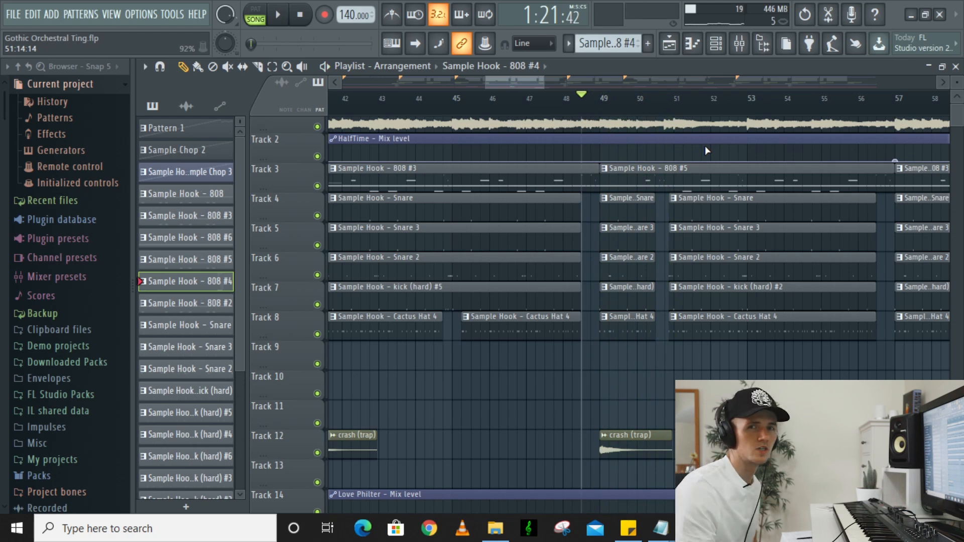
Step: Play the end of Verse 1 from bar 56 and compare its closing section with the full arrangement
scroll(642, 135, down, 5)
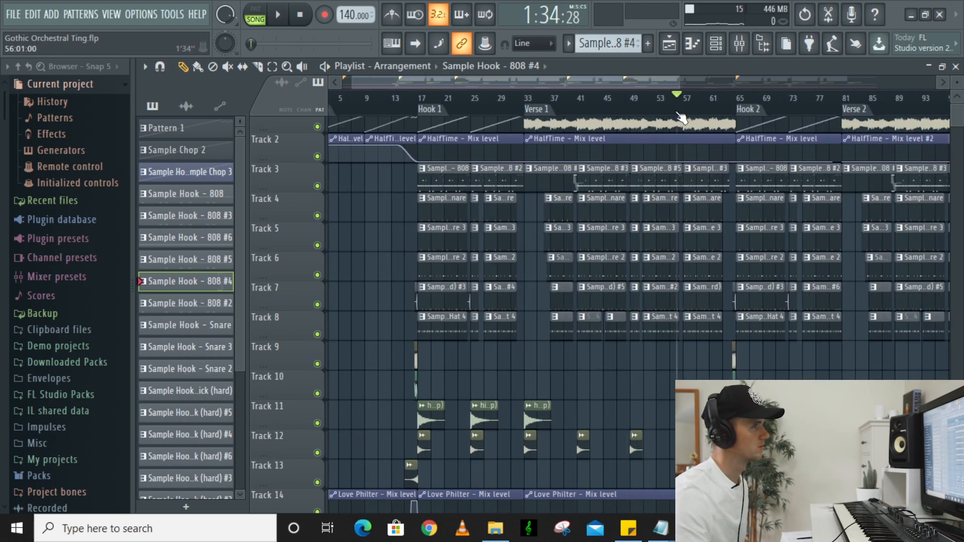
key(space)
scroll(708, 267, up, 5)
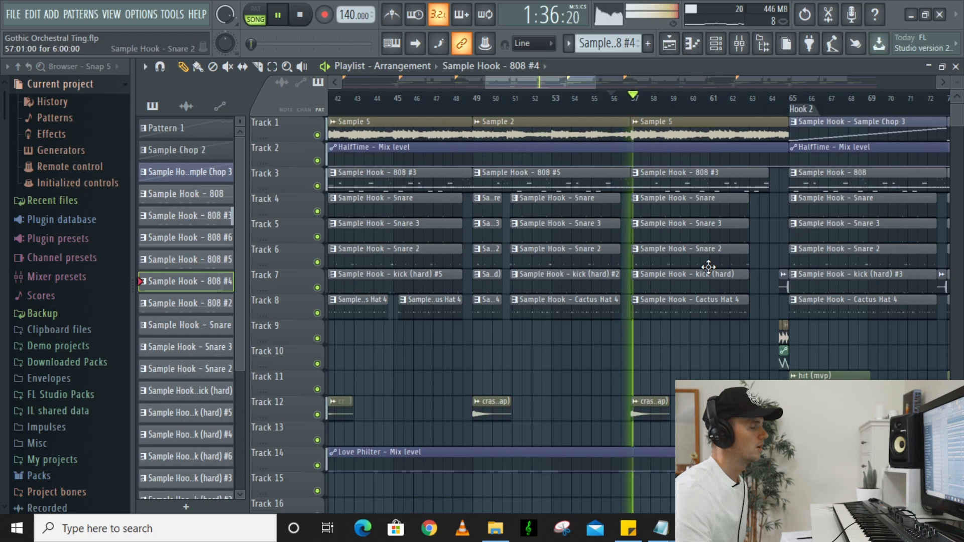
scroll(705, 268, down, 4)
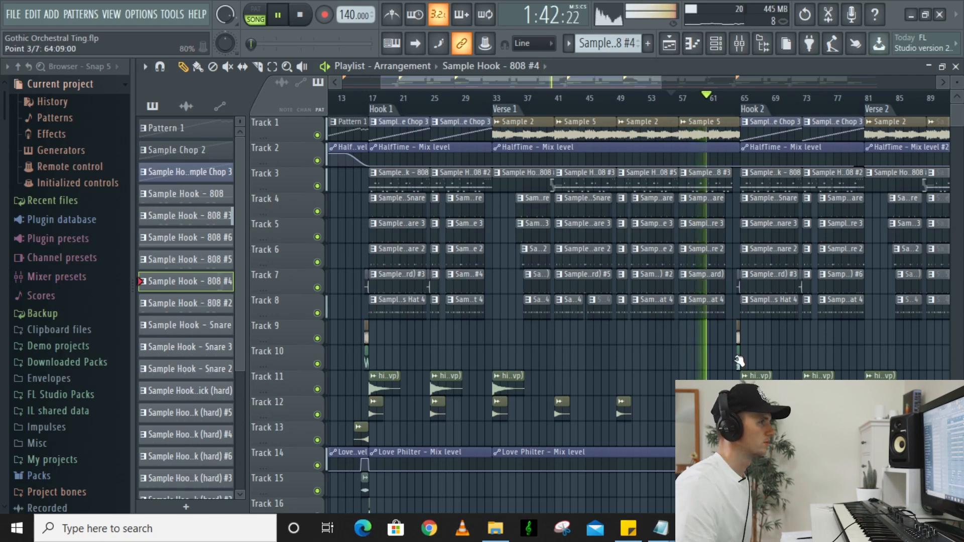
scroll(737, 358, down, 5)
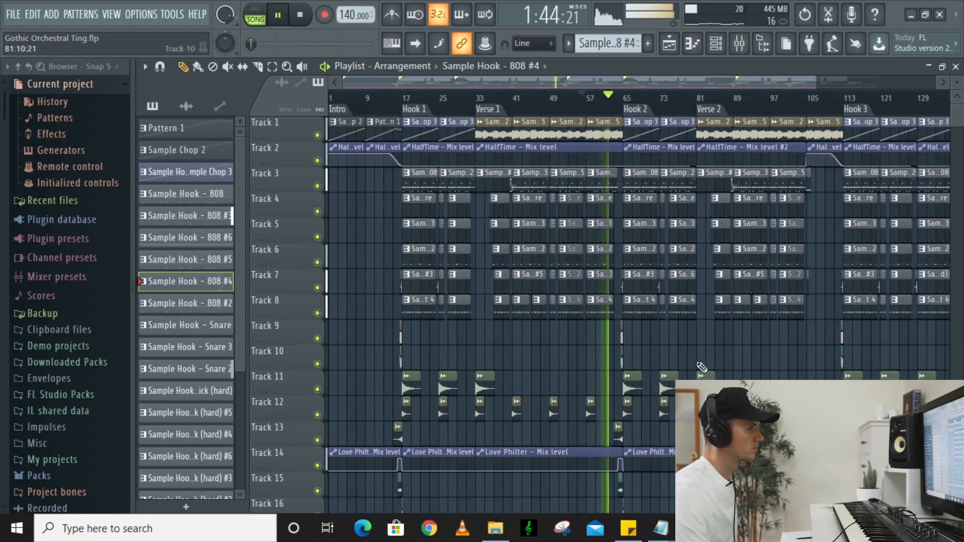
Step: Examine the transition effects and layers around bar 65 as playback moves into Hook 2
scroll(493, 346, up, 9)
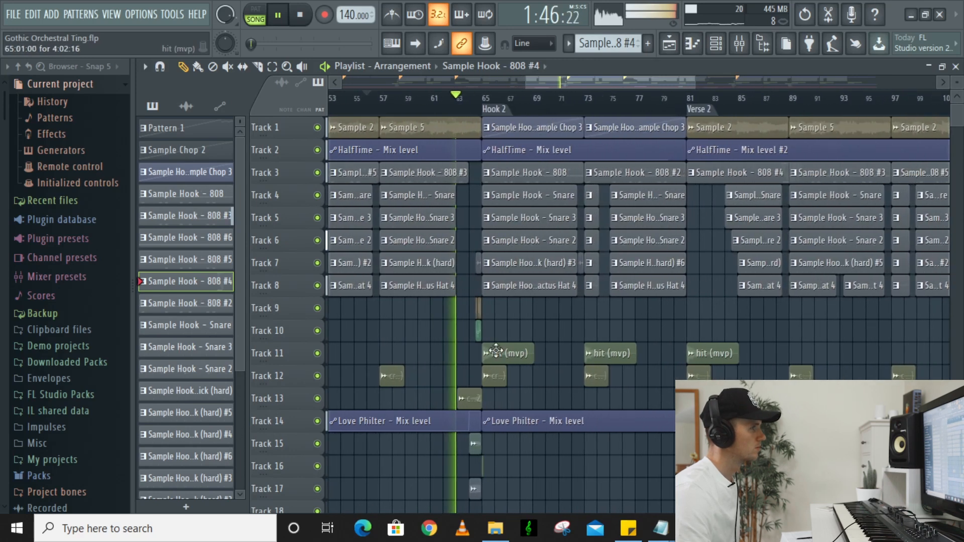
scroll(538, 346, up, 2)
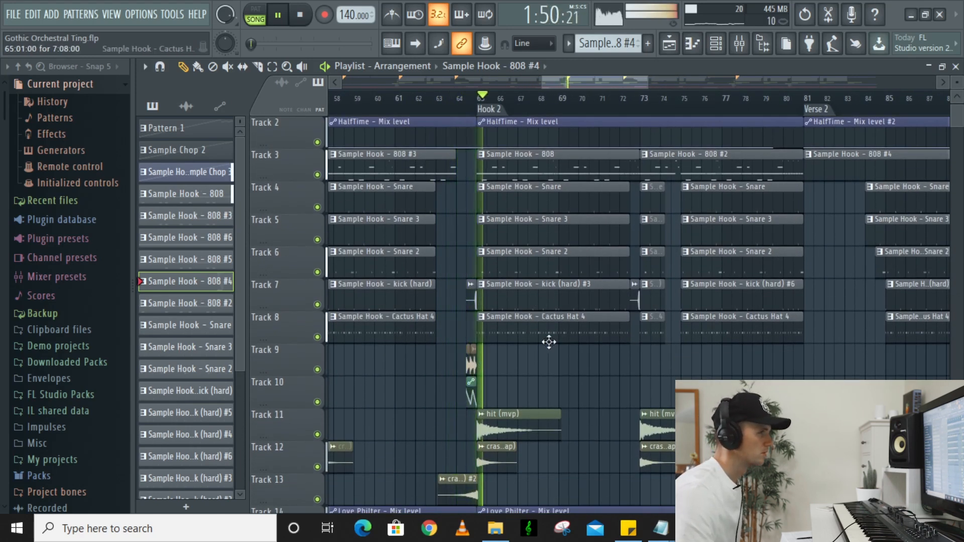
scroll(557, 352, down, 3)
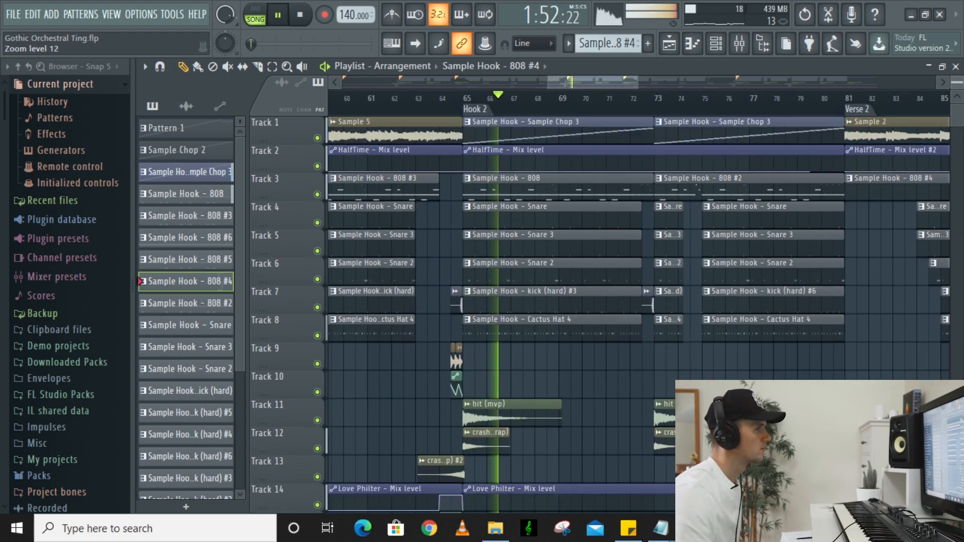
scroll(559, 350, up, 1)
scroll(688, 338, up, 3)
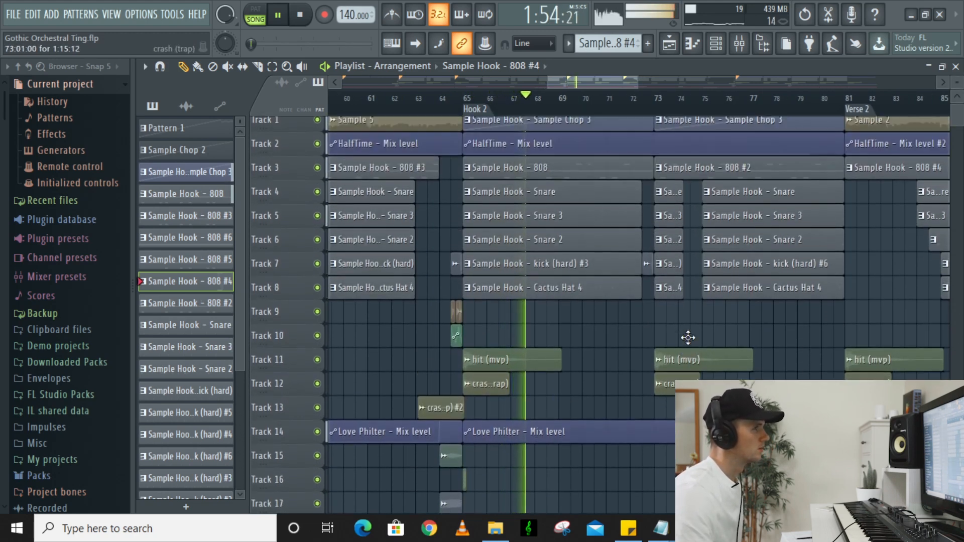
Step: Review the arrangement from Hook 2 through Verse 2 to the start of Hook 3 while playback continues
scroll(718, 345, down, 2)
scroll(813, 347, down, 2)
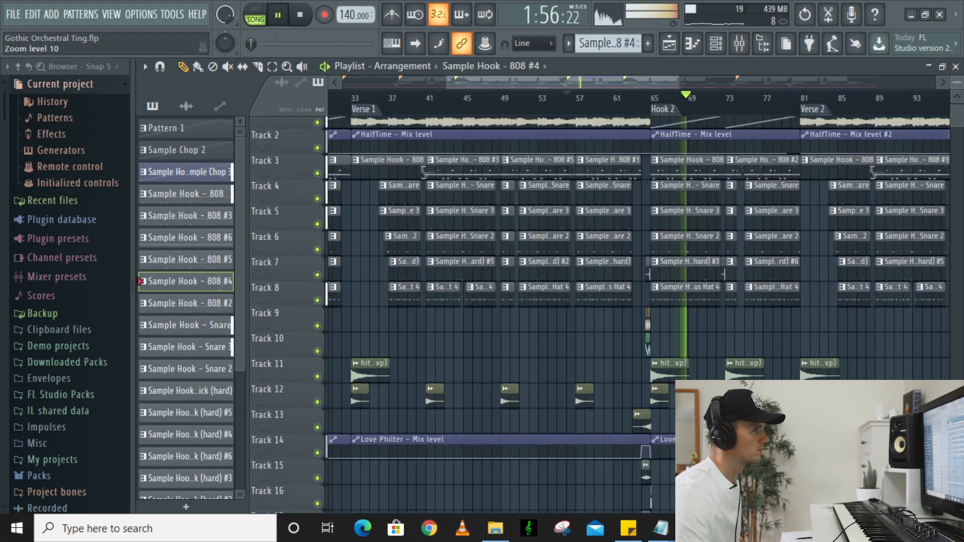
scroll(807, 343, up, 1)
drag(477, 80, 566, 83)
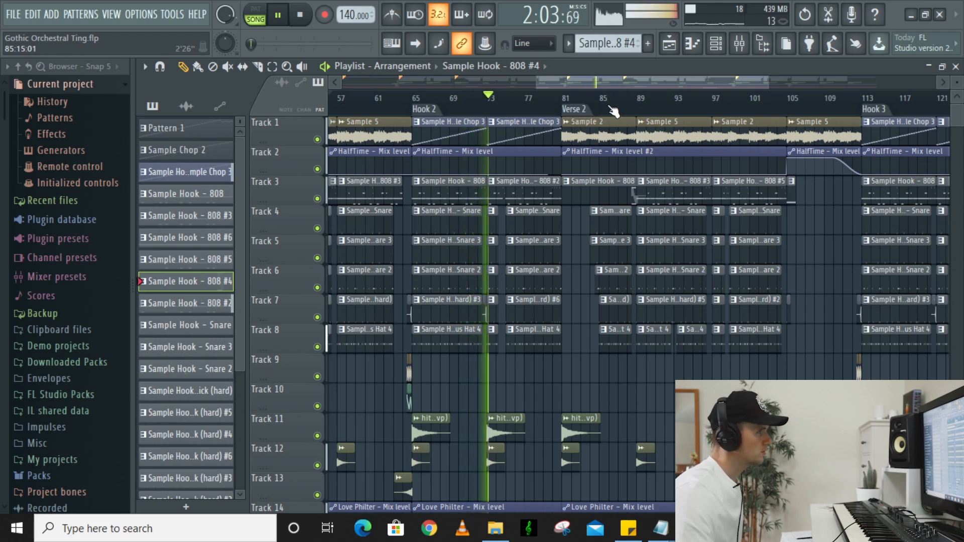
Step: Examine the HalfTime mix-level automation from bar 105 and play the end of Verse 2 into Hook 3
key(space)
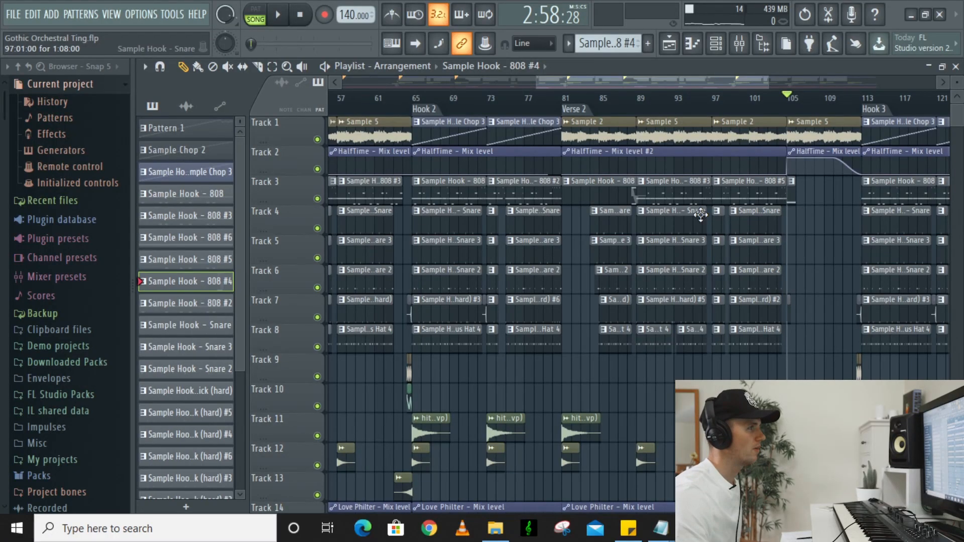
scroll(437, 211, down, 3)
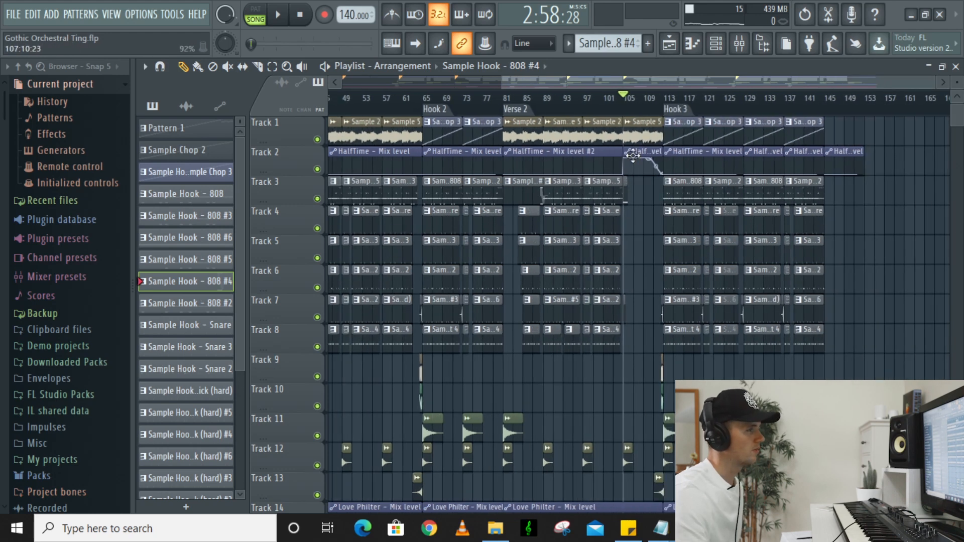
scroll(631, 156, up, 3)
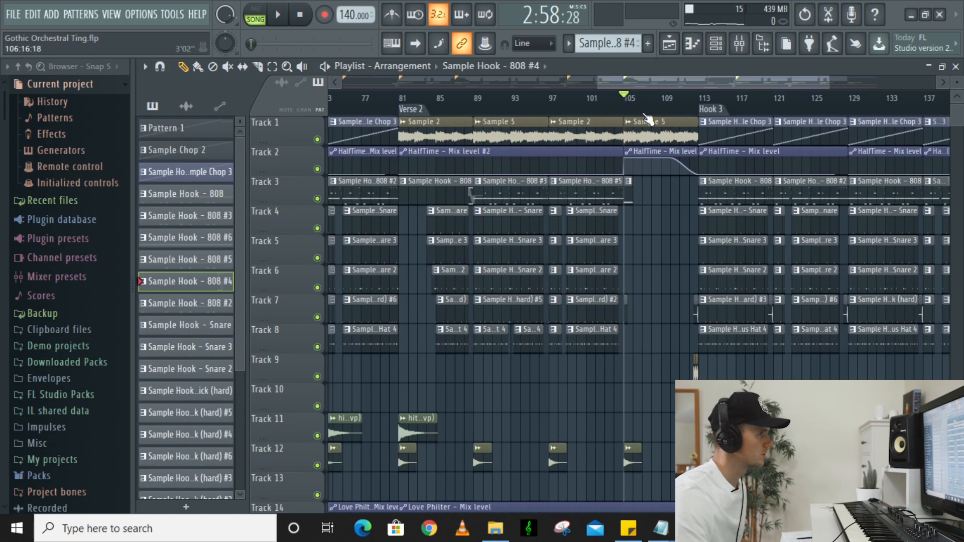
key(space)
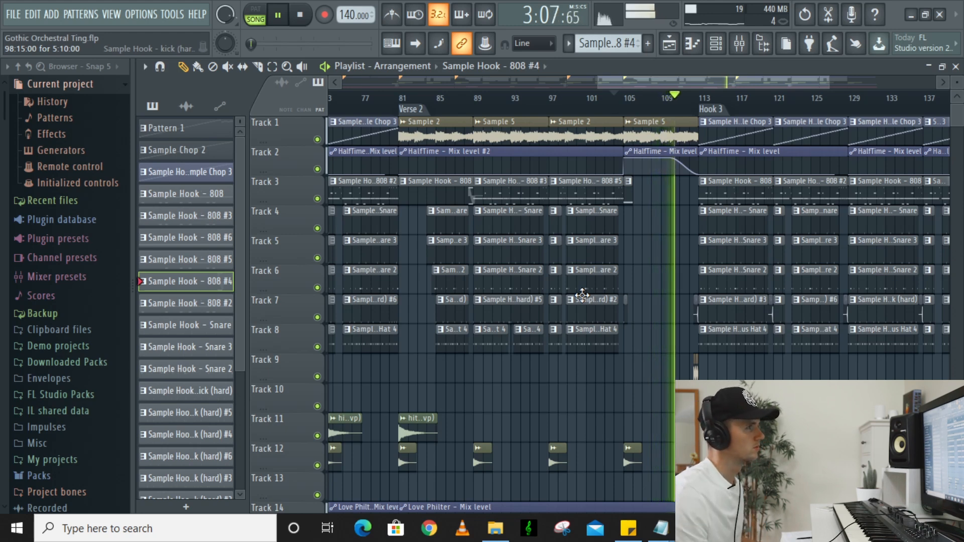
scroll(697, 281, down, 1)
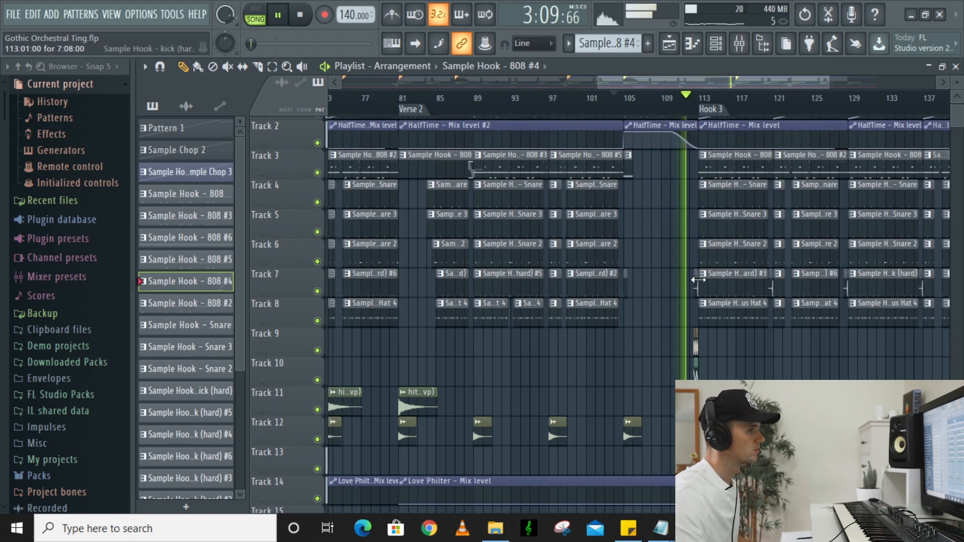
scroll(697, 282, up, 1)
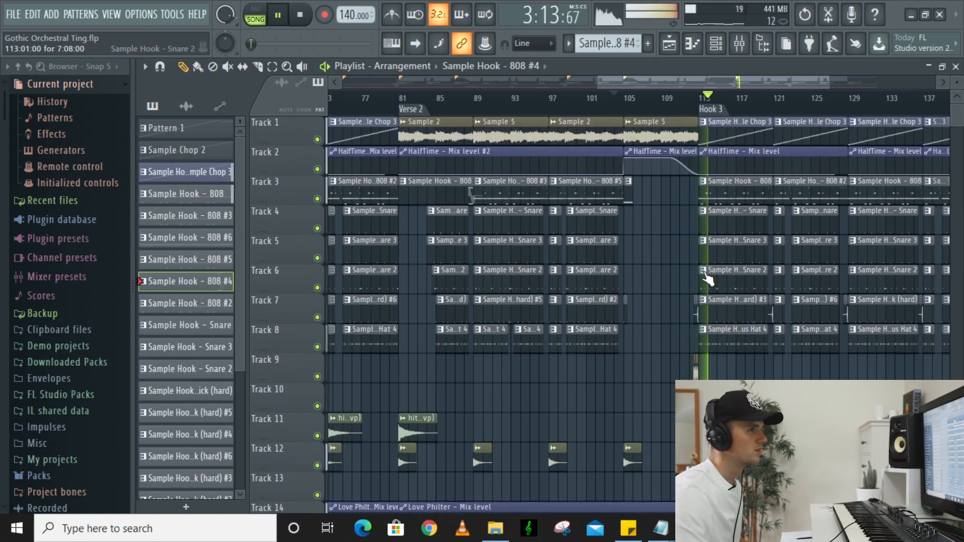
Step: Compare Hook 3 with the preceding sections of the arrangement while playback continues from bar 113
scroll(708, 280, down, 2)
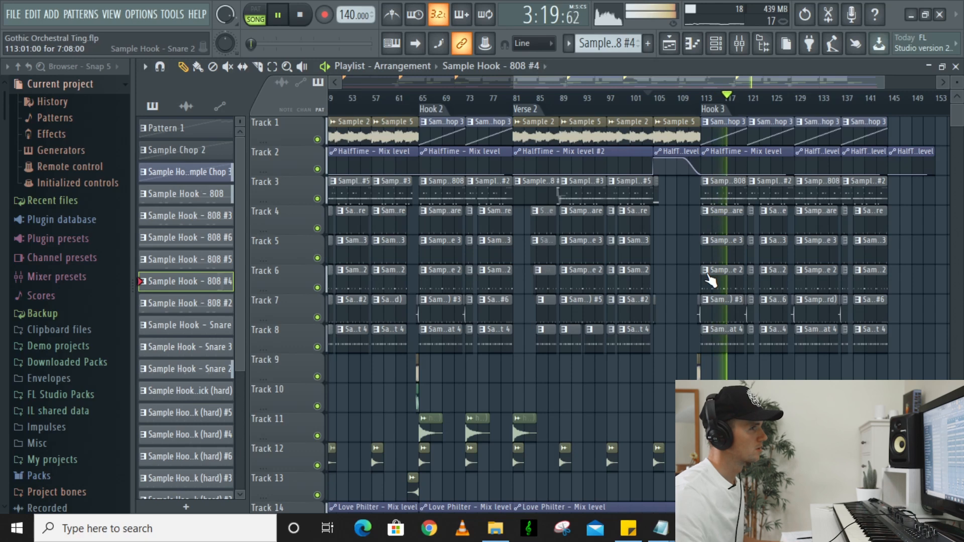
scroll(707, 275, down, 2)
scroll(708, 276, up, 2)
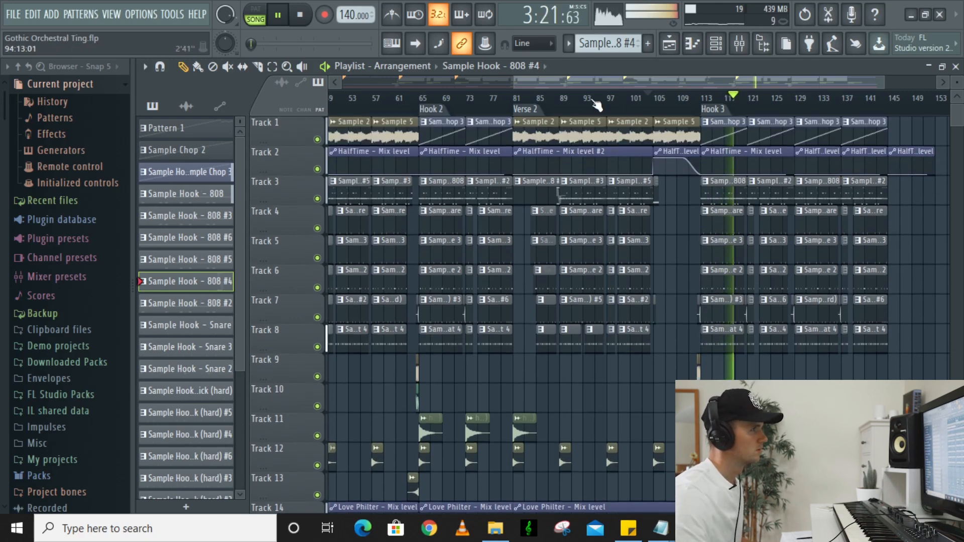
drag(576, 86, 627, 85)
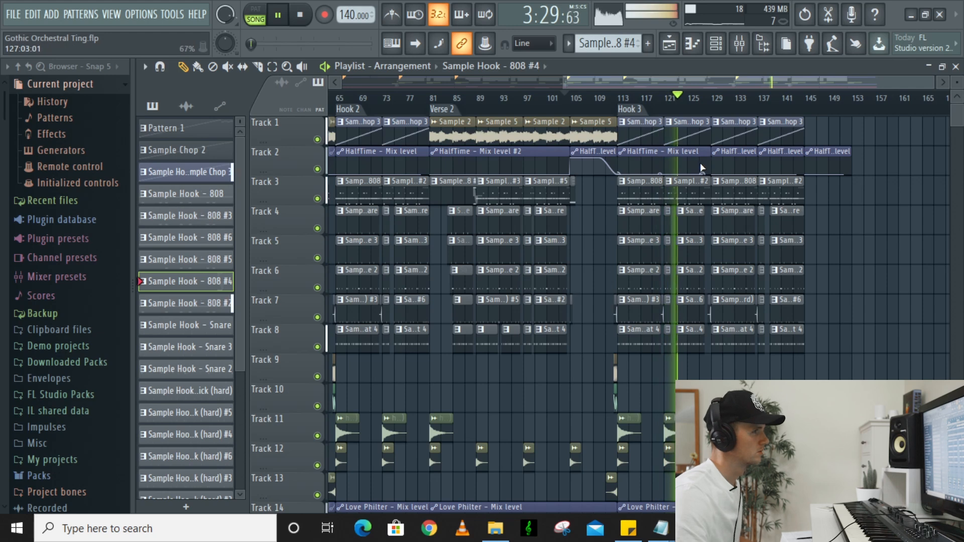
Step: Stop playback and replay Hook 3 from about bar 122 to check the drum dropout before bar 123
key(space)
scroll(665, 133, up, 4)
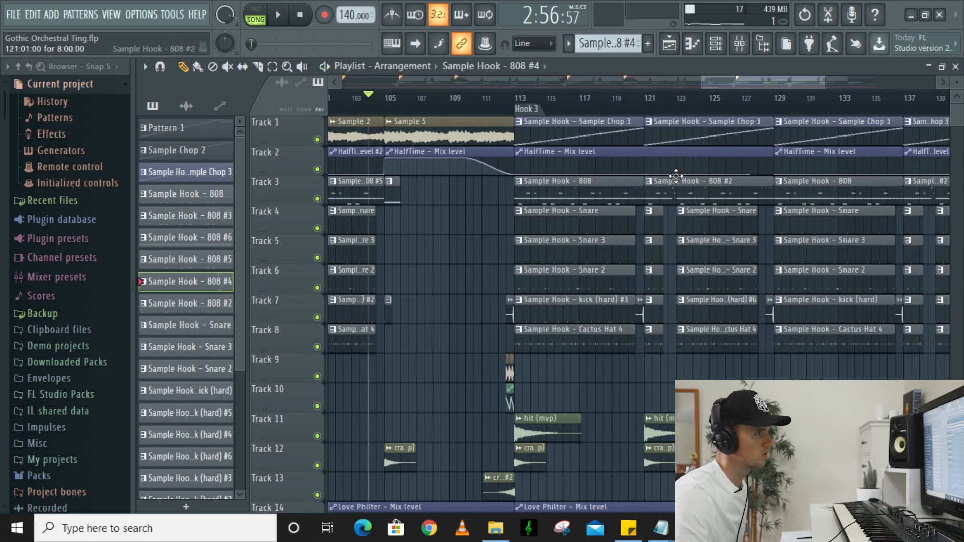
click(663, 98)
scroll(662, 215, up, 3)
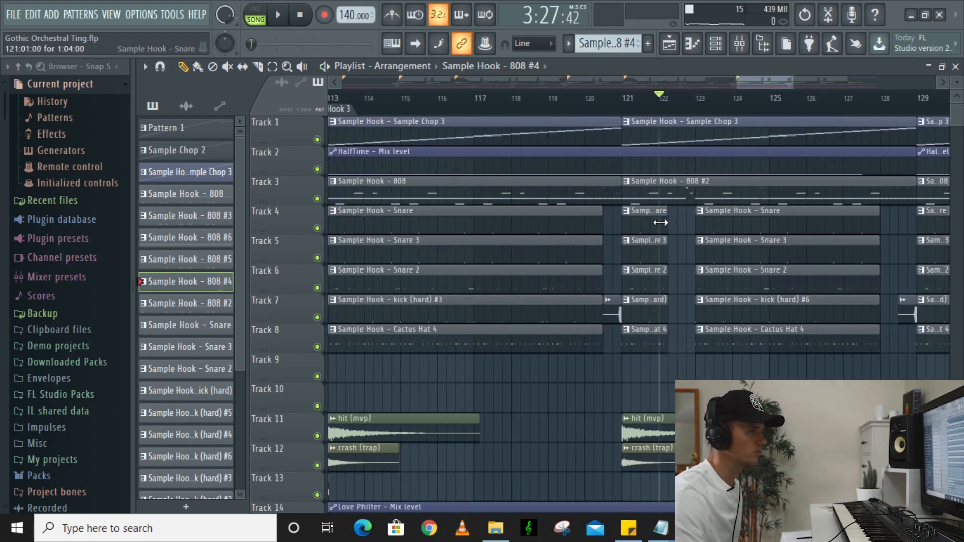
key(space)
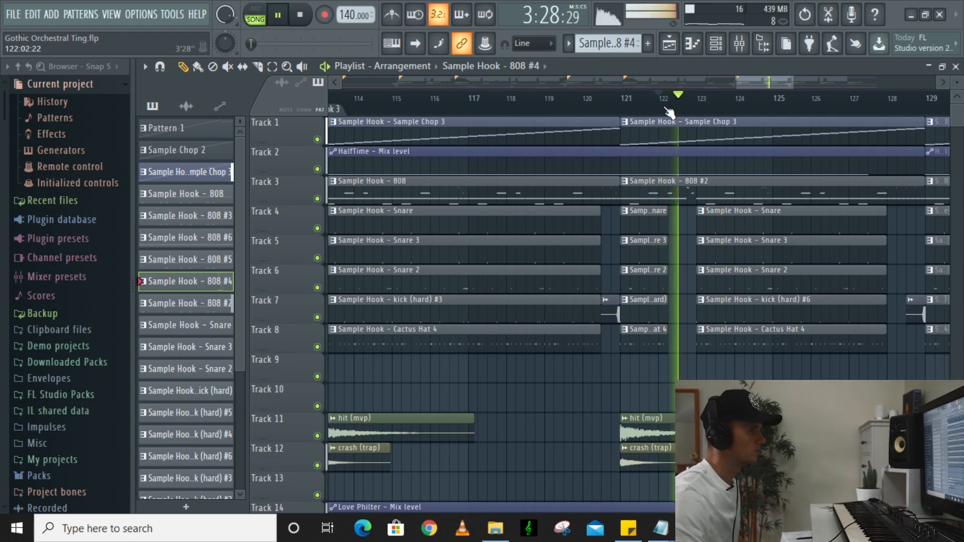
scroll(813, 264, down, 6)
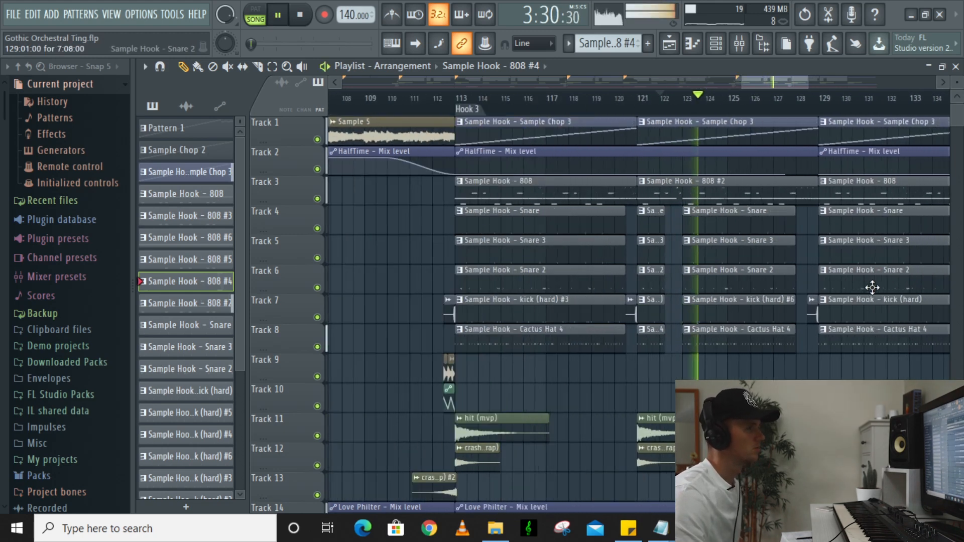
Step: Play Hook 3 from about bar 128 to check the transition into its second half at bar 129
key(space)
drag(681, 82, 801, 81)
scroll(723, 256, up, 3)
scroll(709, 331, down, 5)
scroll(706, 340, up, 5)
click(675, 98)
key(space)
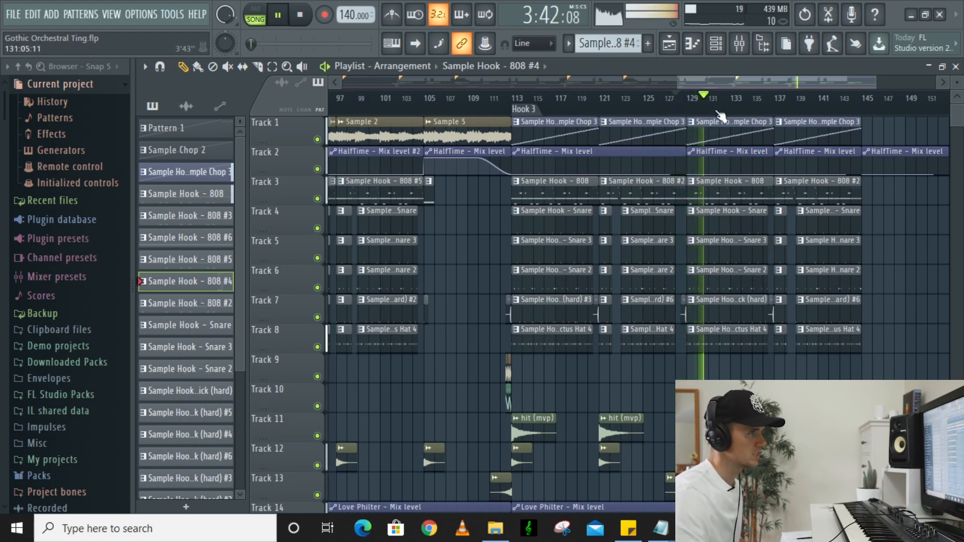
Step: Play the end of Hook 3 from about bar 141 and view it against the wider arrangement
click(822, 107)
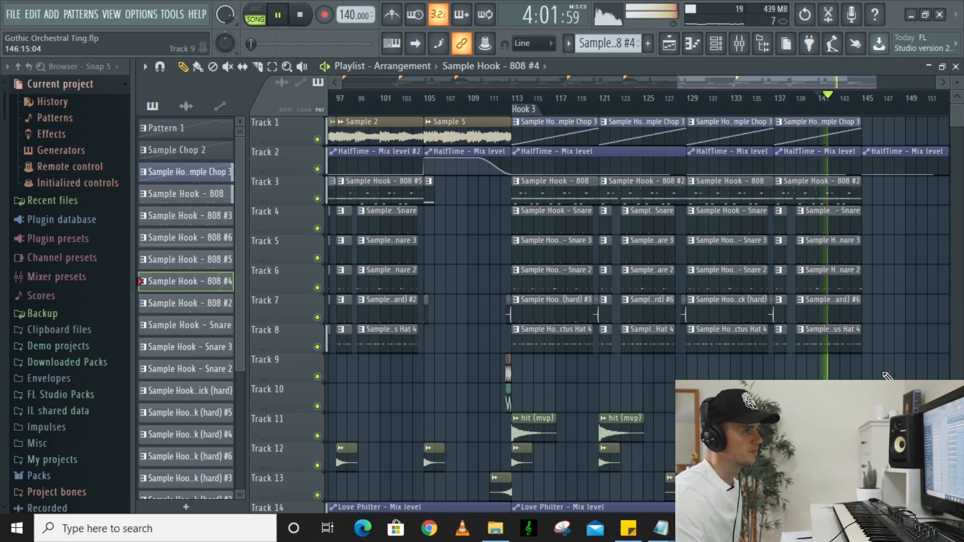
scroll(885, 371, down, 4)
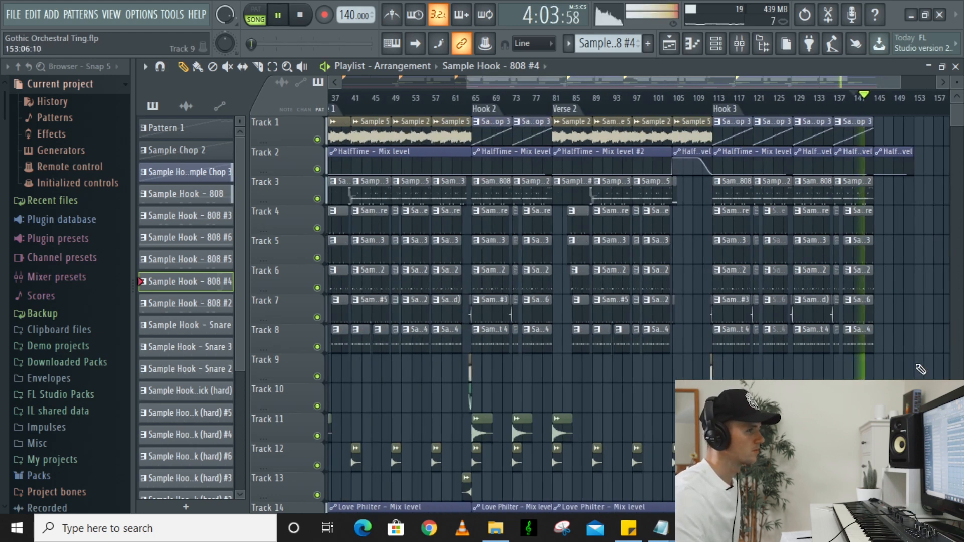